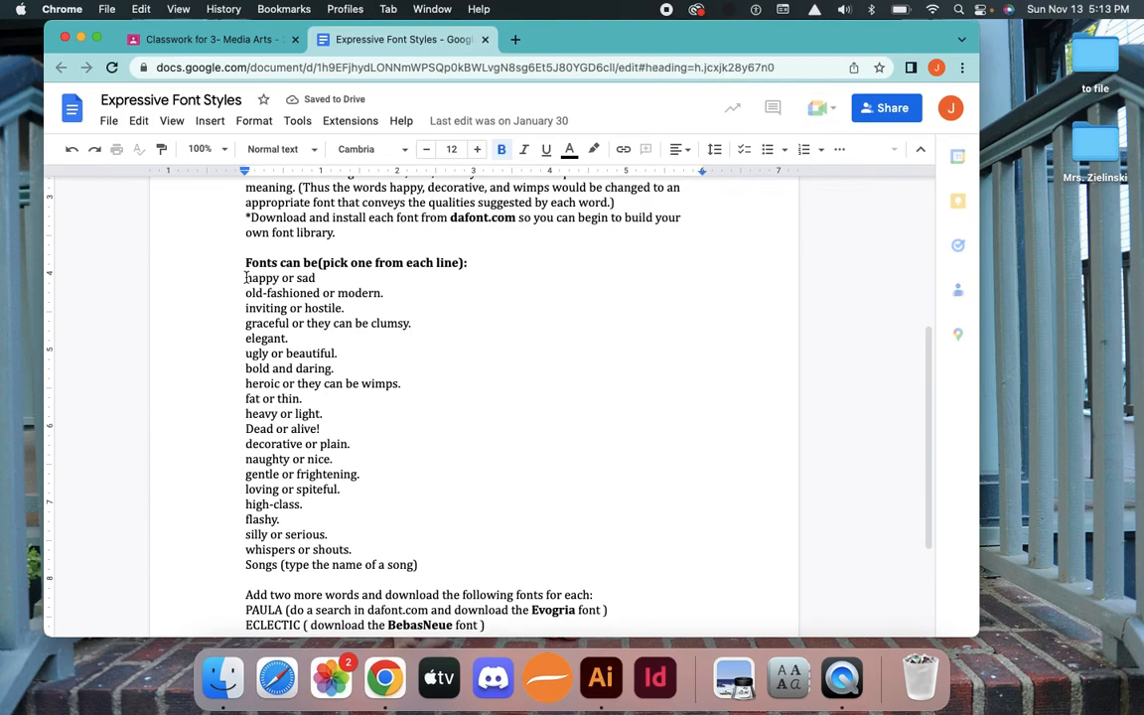
# Copy the word list from "happy or sad" through the ECLECTIC line, and switch to Illustrator
pyautogui.moveTo(246, 278); pyautogui.dragTo(488, 625)
pyautogui.press('super+c')
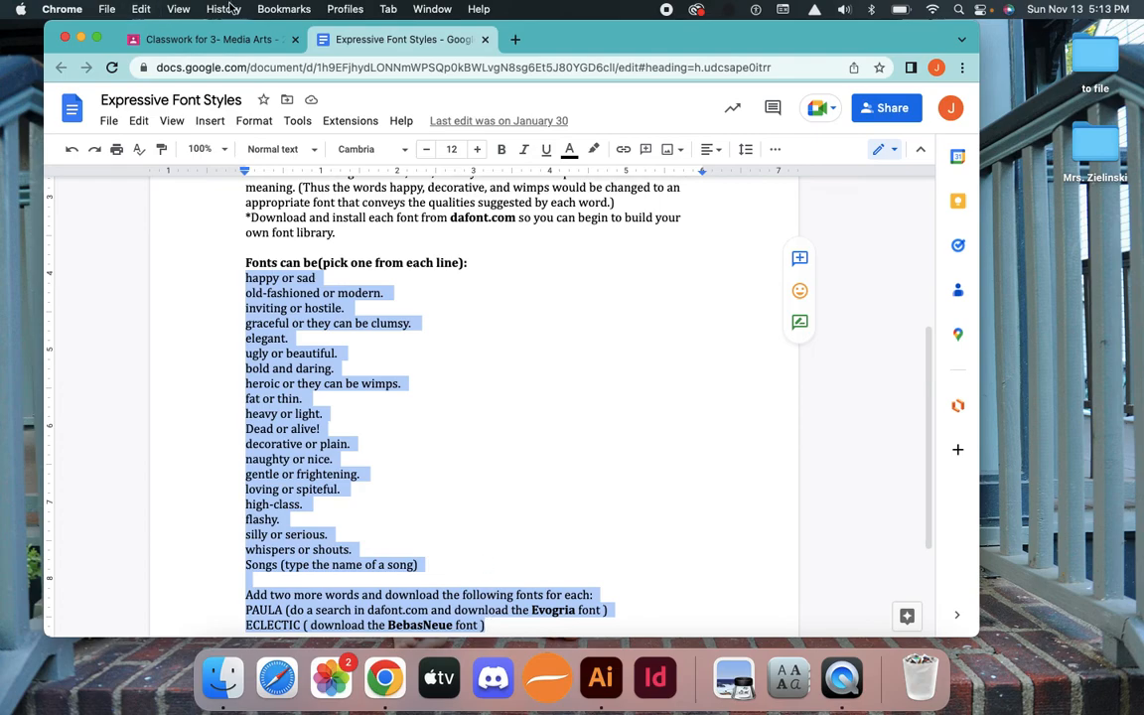
pyautogui.click(600, 678)
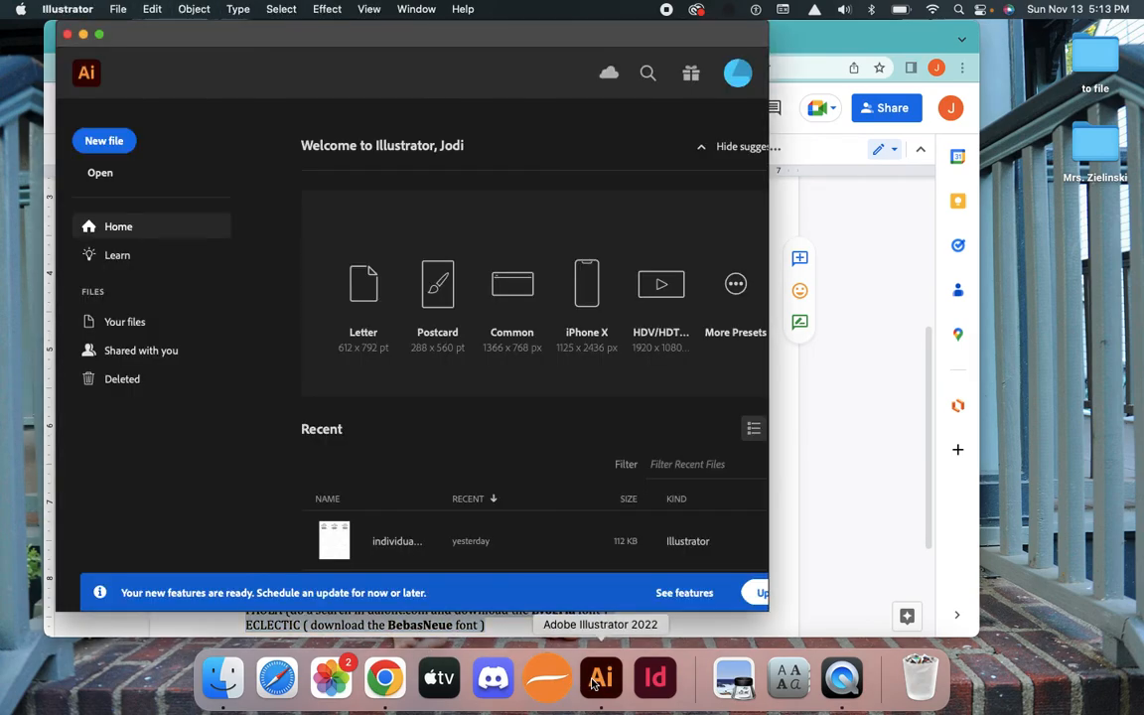
# Create a Letter-size document and paste the copied word list as point text in the upper part of the page
pyautogui.click(364, 303)
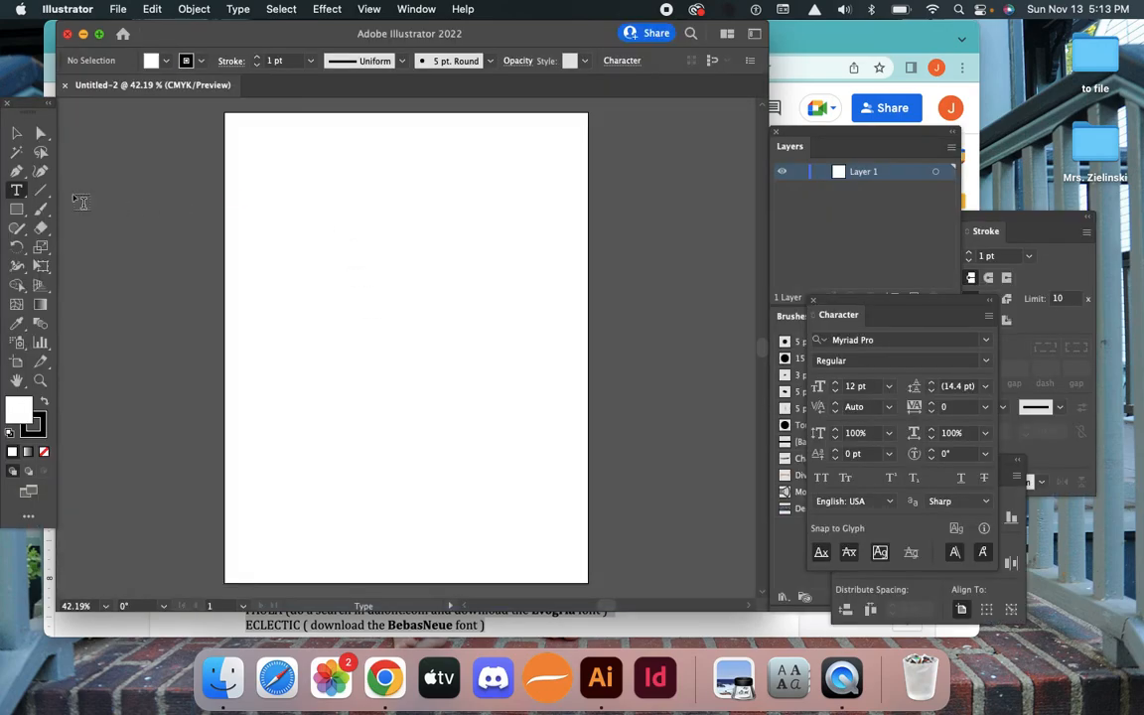
pyautogui.click(16, 190)
pyautogui.click(264, 199)
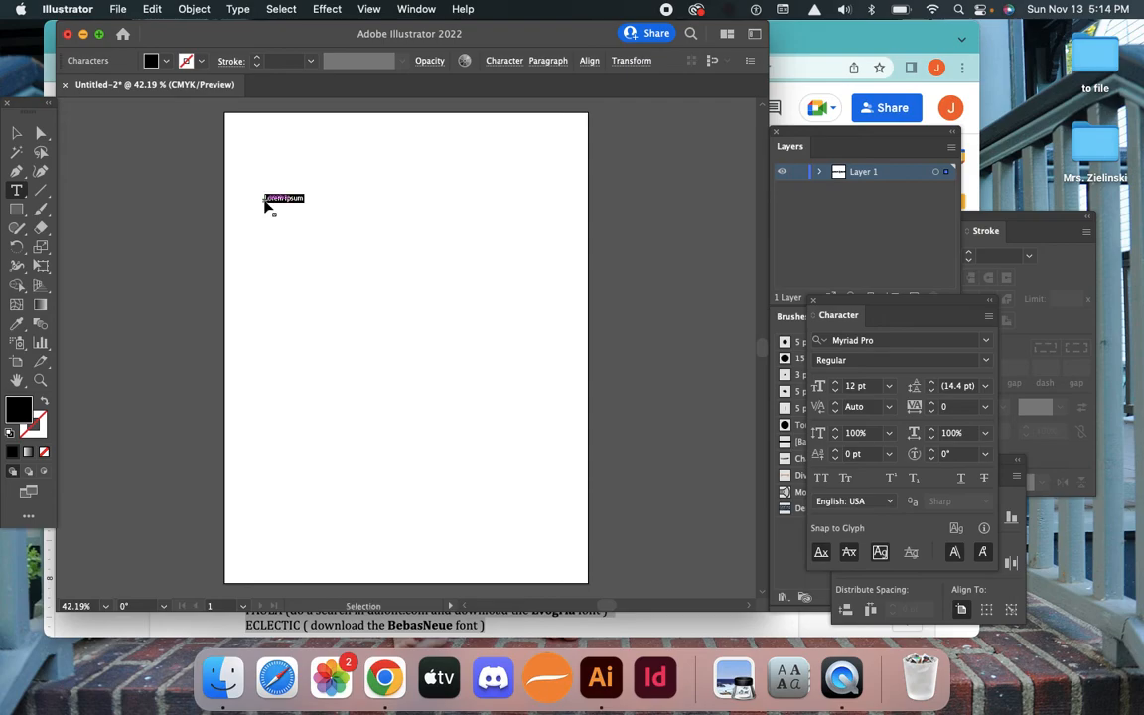
pyautogui.press('super+v')
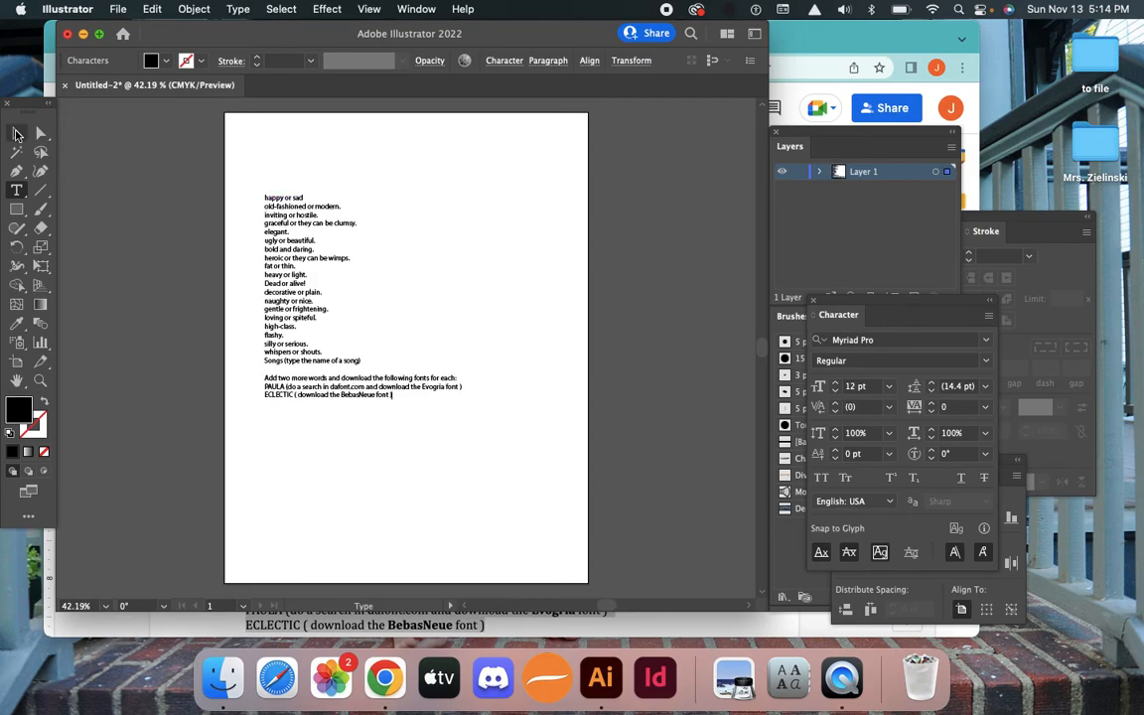
pyautogui.click(16, 134)
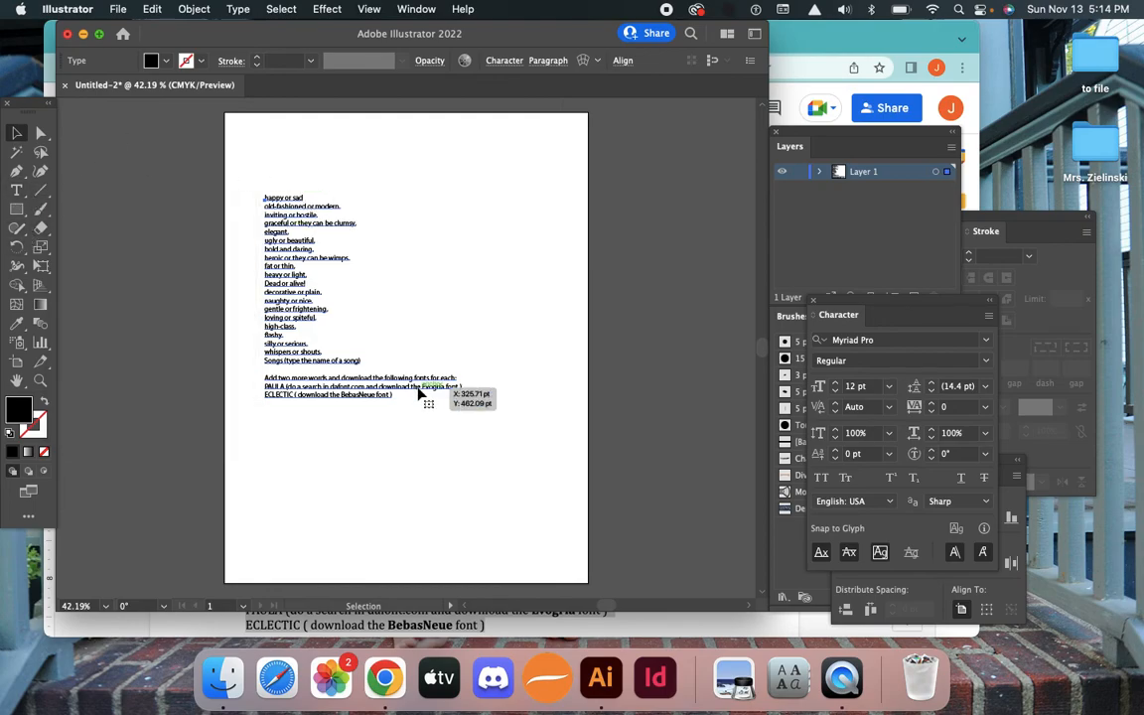
# Switch to Chrome, open dafont.com in a new tab and show the Fancy > Cartoon fonts
pyautogui.click(389, 672)
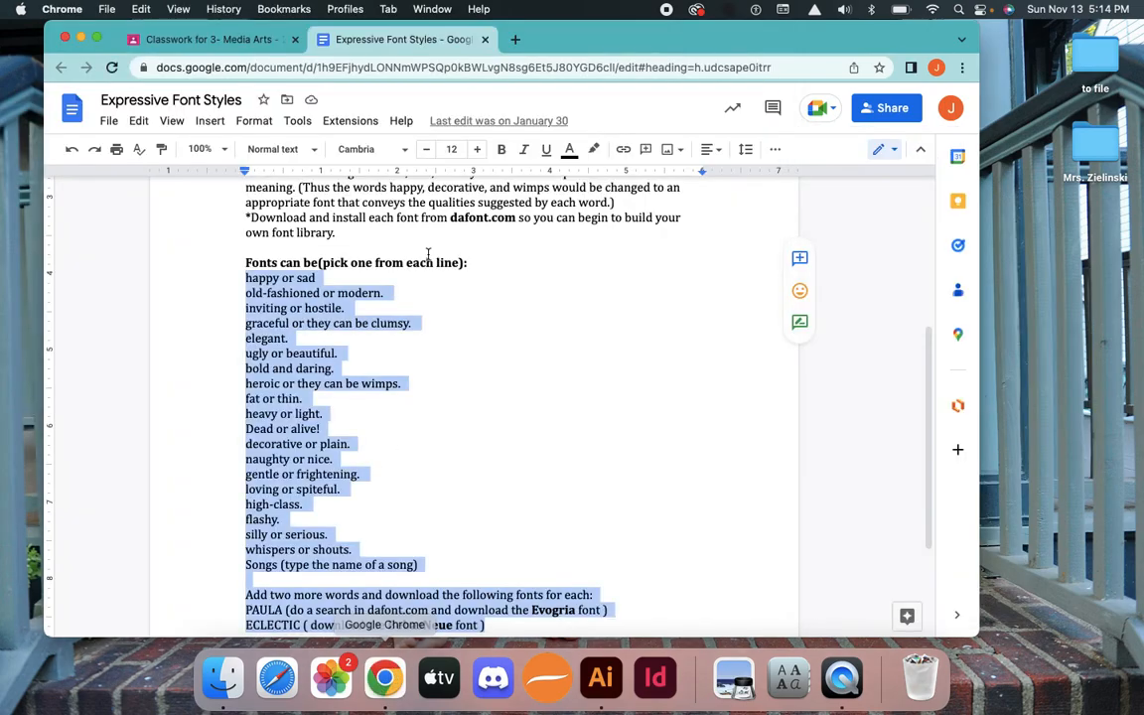
pyautogui.click(514, 40)
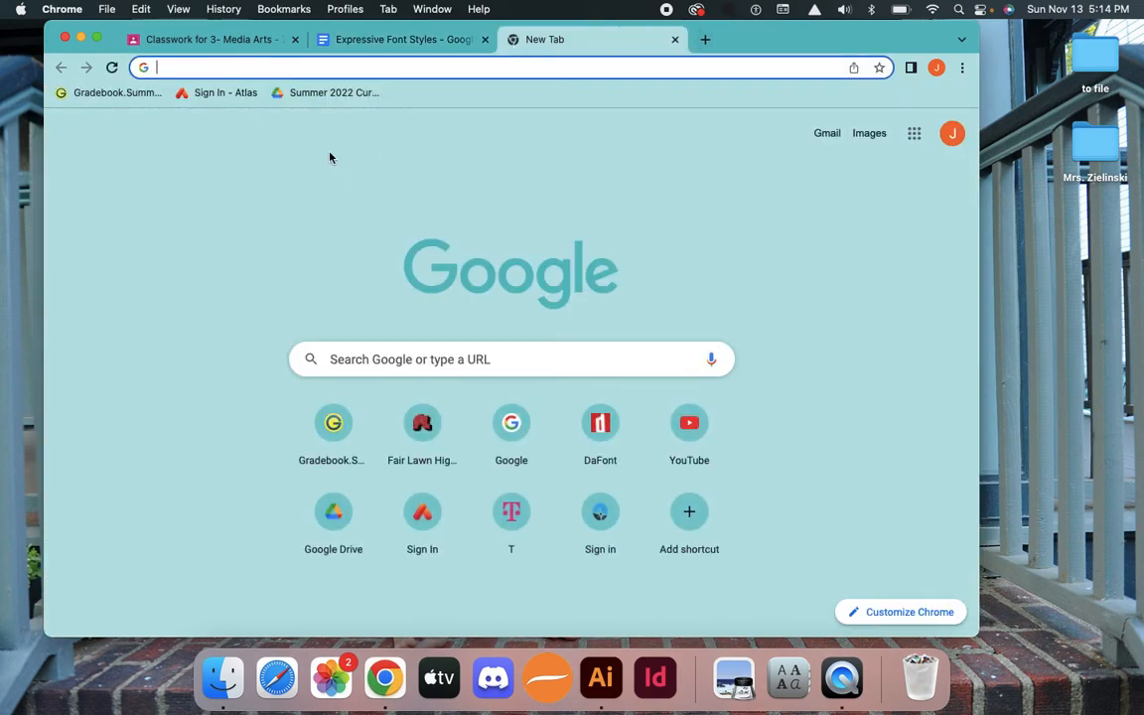
pyautogui.write('dafont')
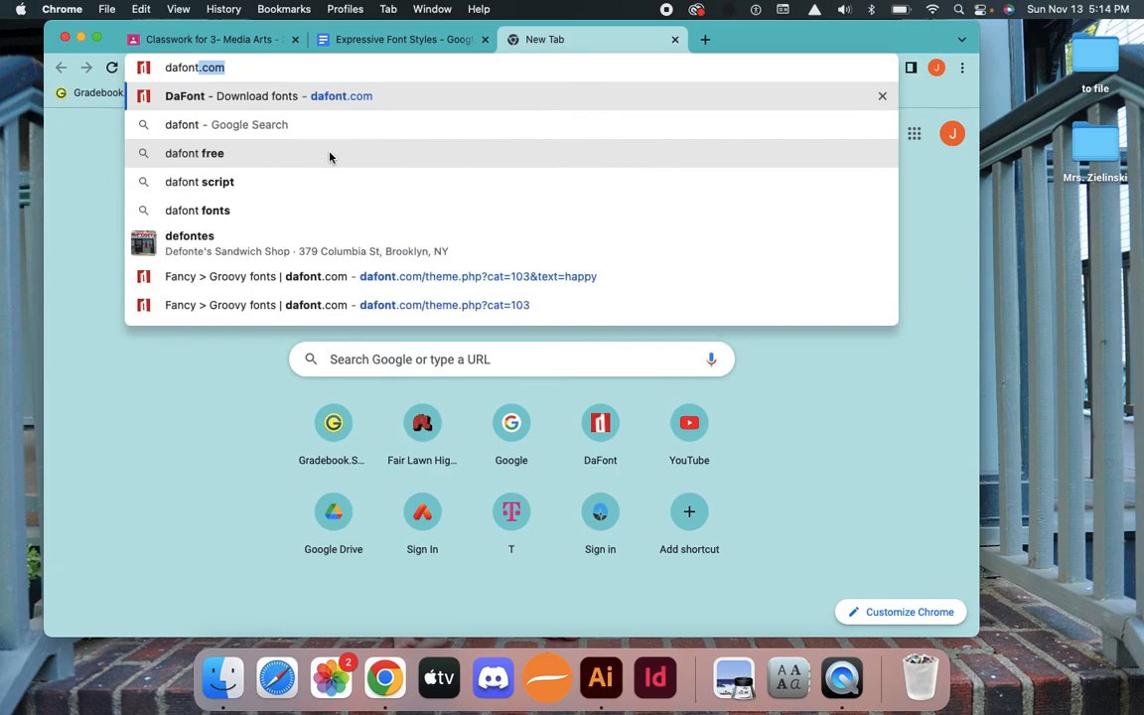
pyautogui.press('Return')
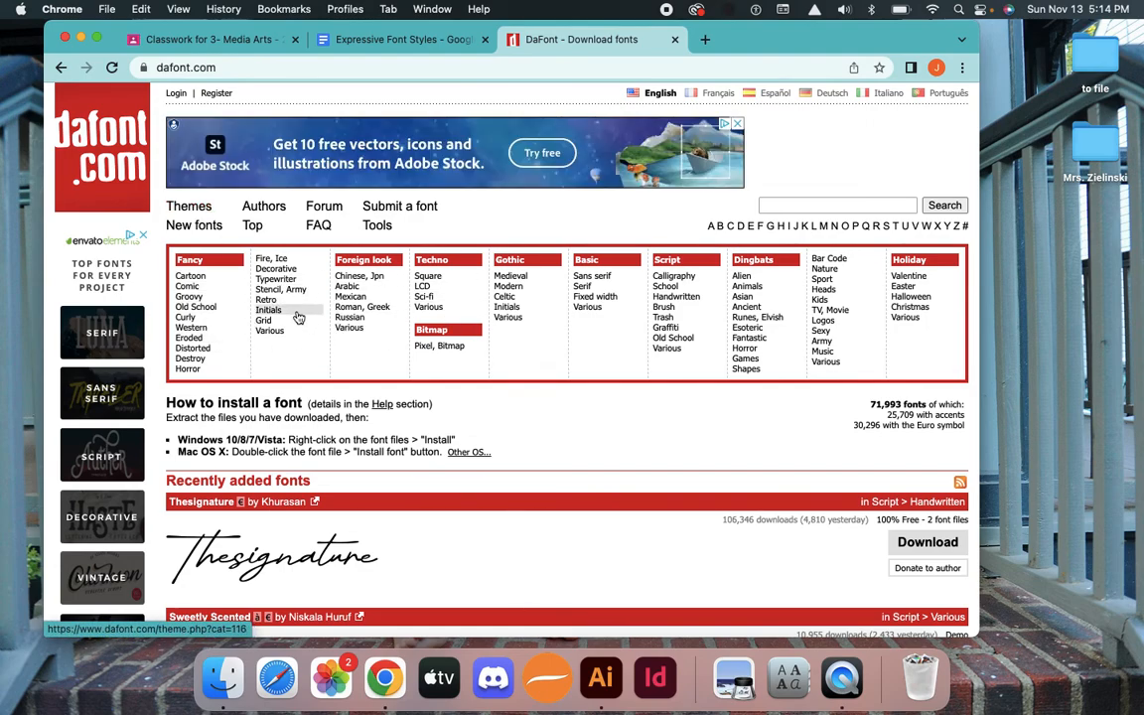
pyautogui.click(190, 278)
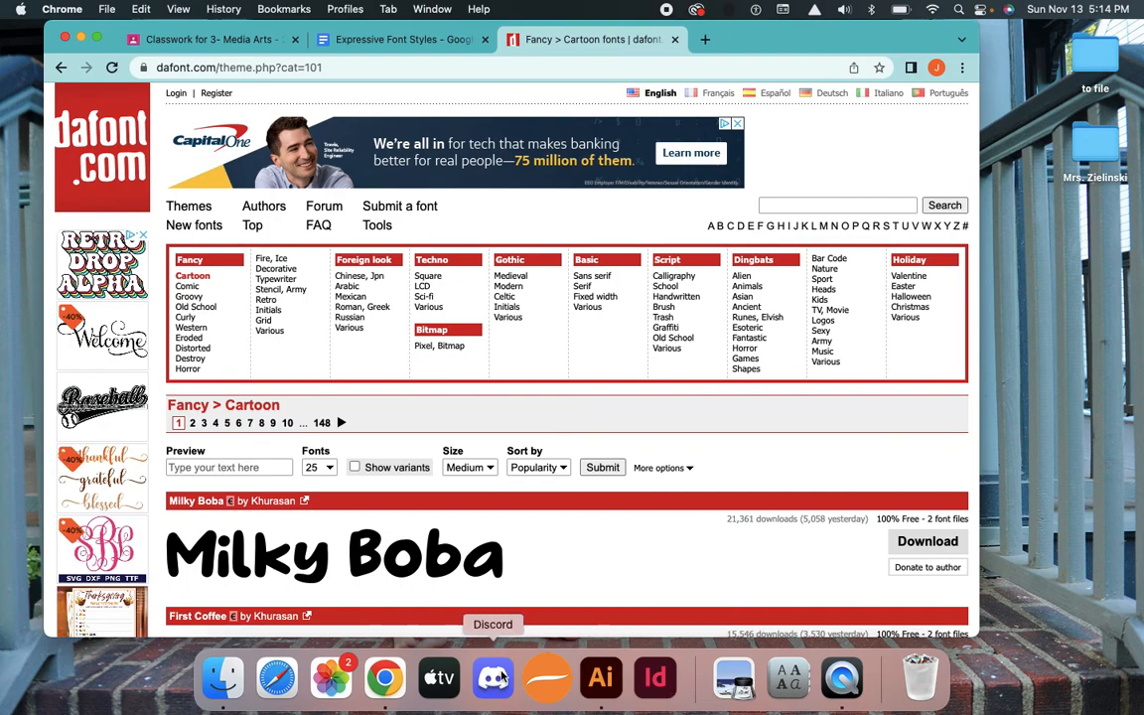
# Switch to Illustrator, remove "or sad" from the first line of the list and select the word "happy"
pyautogui.click(600, 677)
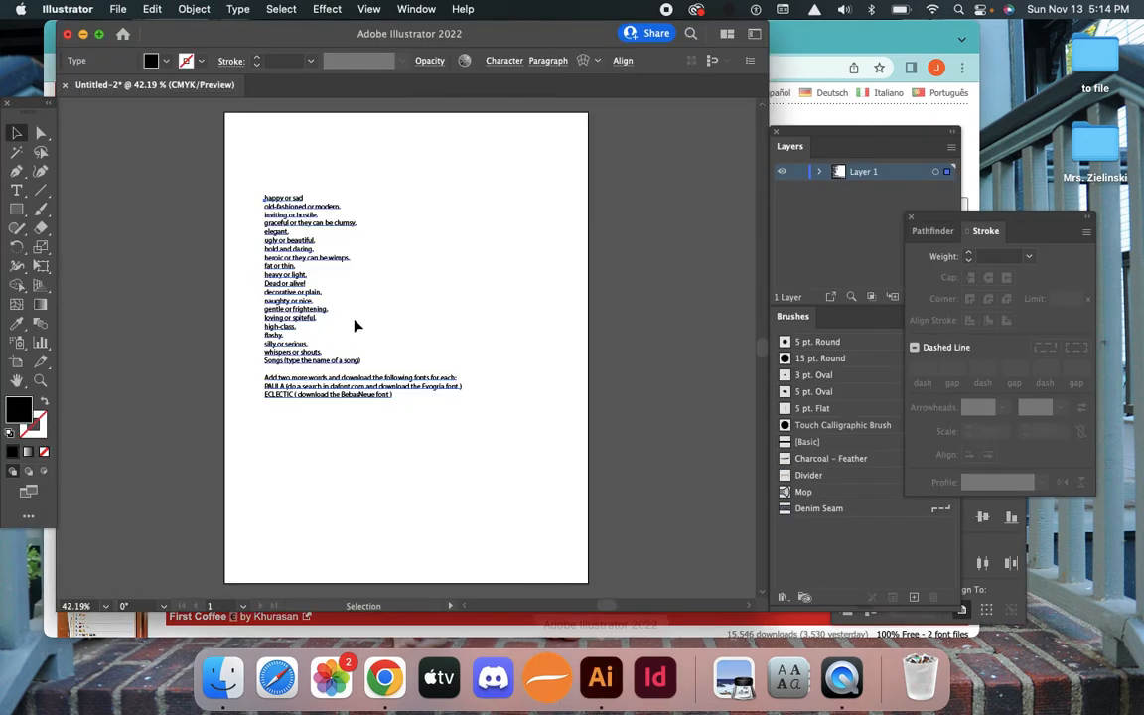
pyautogui.click(39, 380)
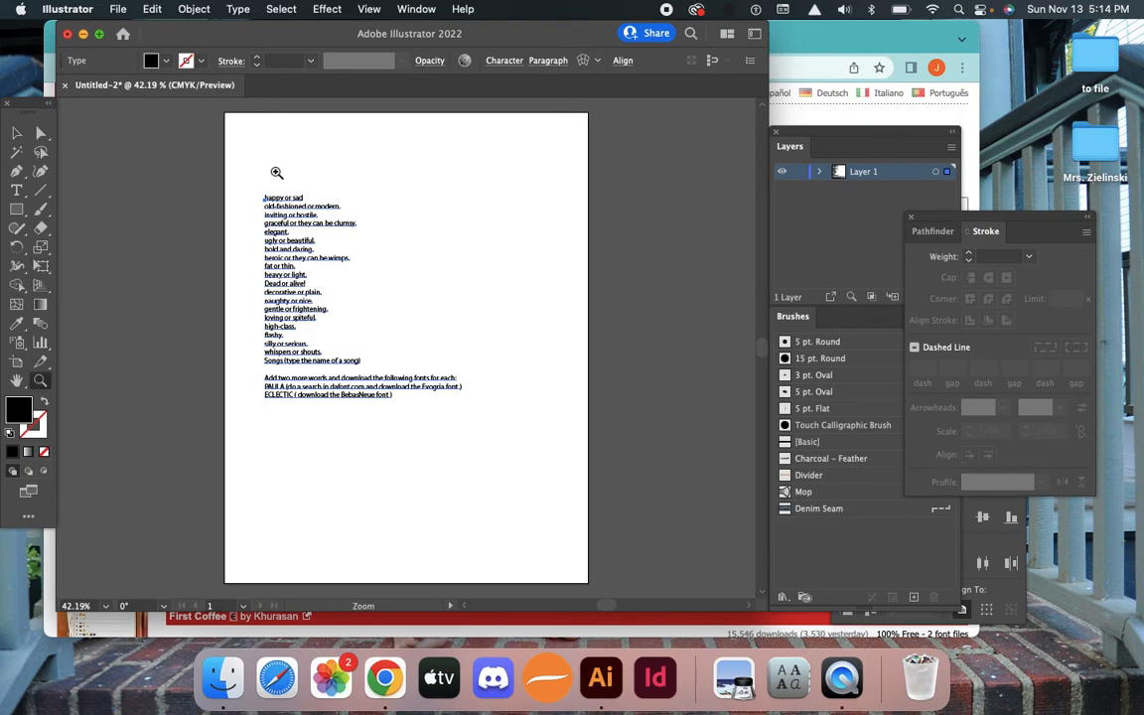
pyautogui.moveTo(260, 178); pyautogui.dragTo(416, 296)
pyautogui.click(16, 190)
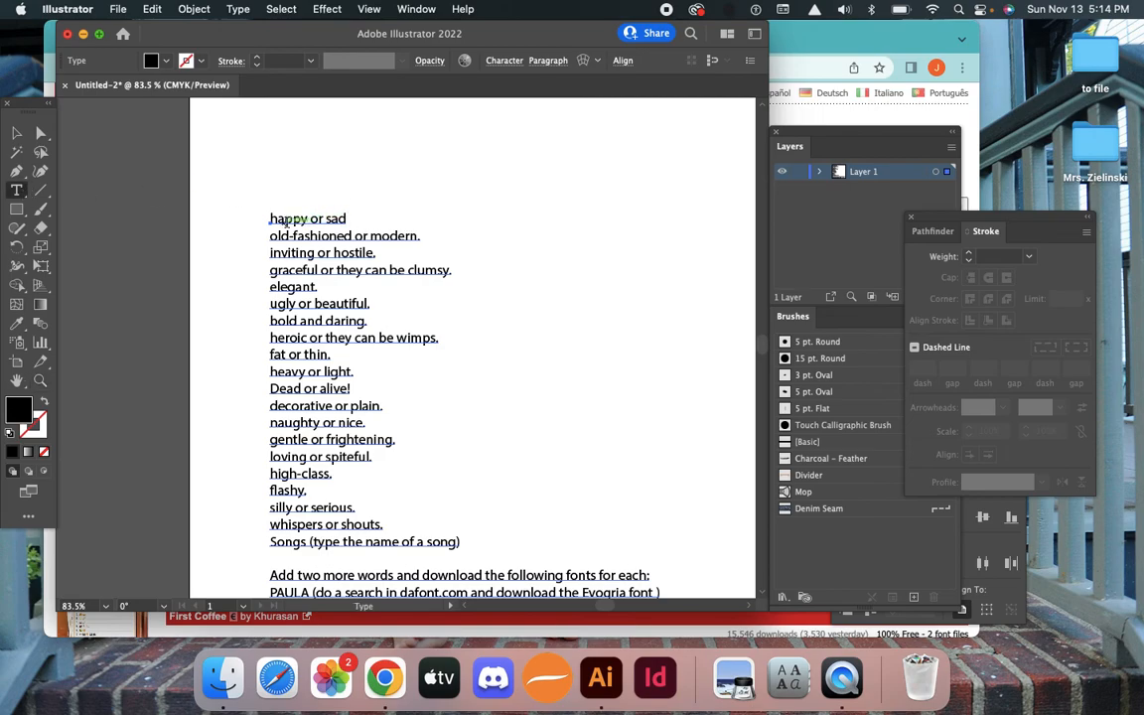
pyautogui.click(303, 218)
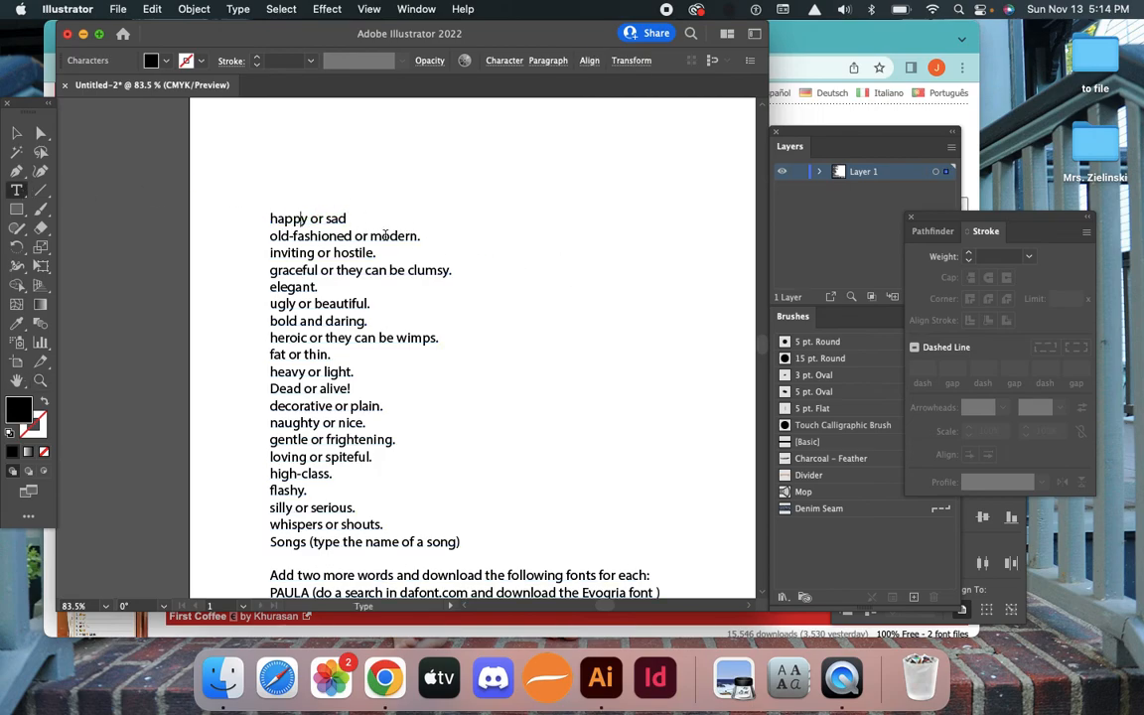
pyautogui.moveTo(310, 219); pyautogui.dragTo(342, 218)
pyautogui.press('BackSpace')
pyautogui.moveTo(271, 217); pyautogui.dragTo(304, 218)
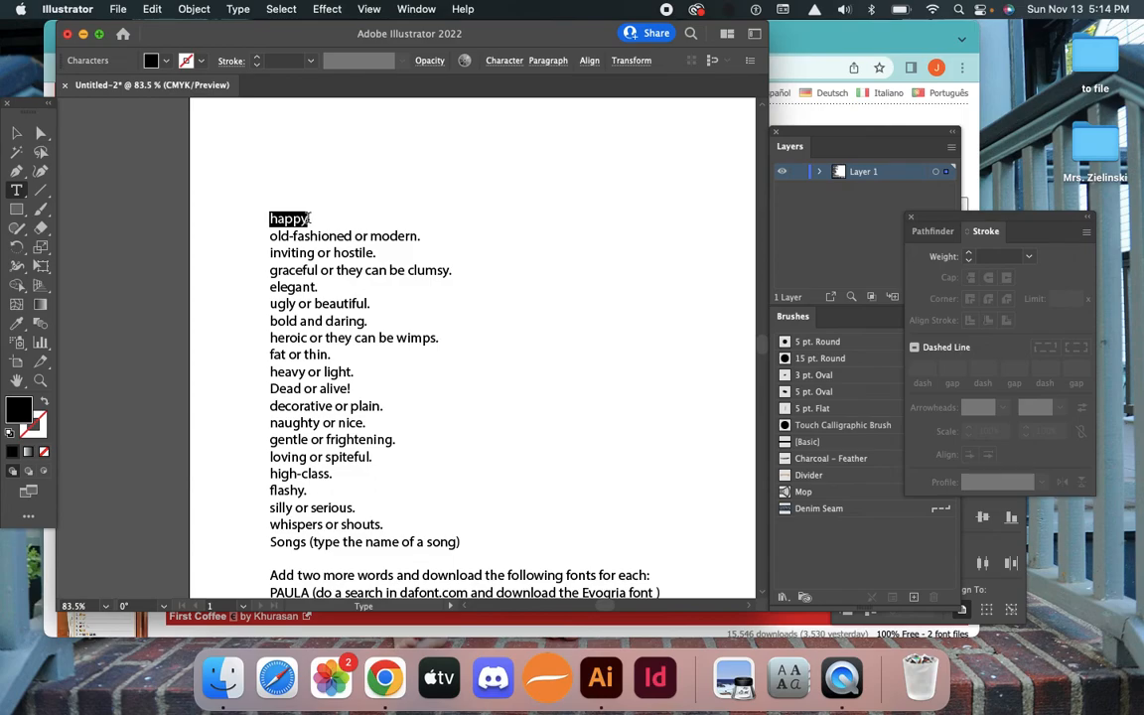
# Switch back to Chrome and preview the Cartoon fonts with the text "happy"
pyautogui.click(344, 632)
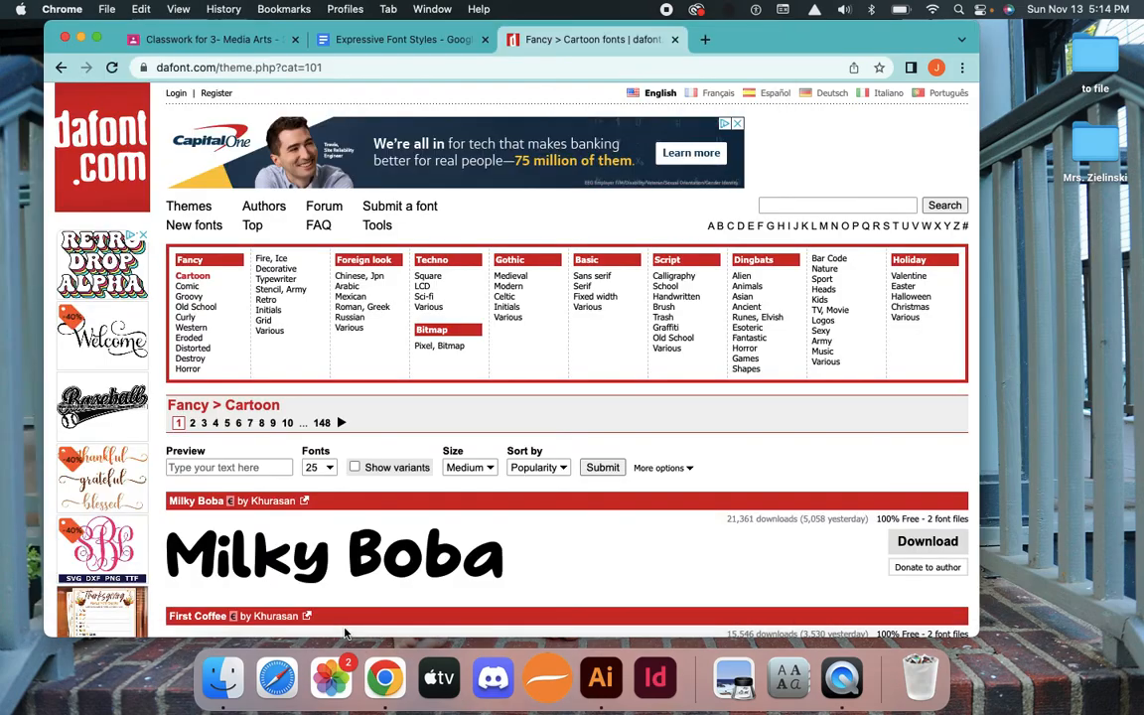
pyautogui.click(236, 468)
pyautogui.write('happy')
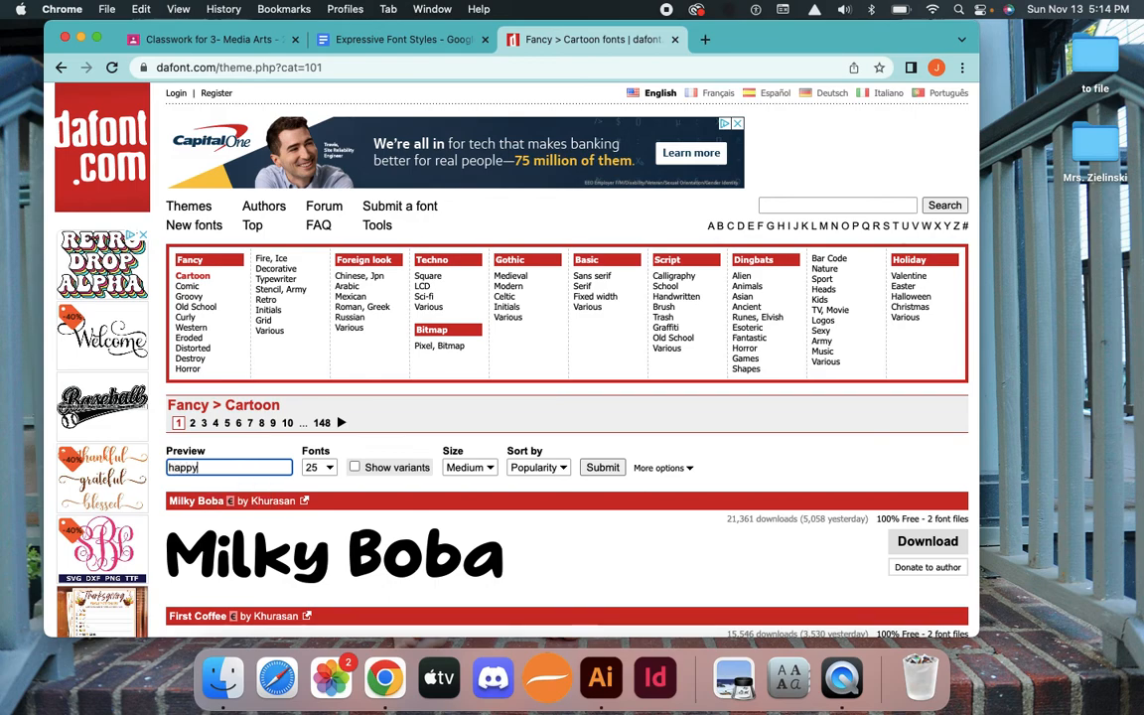
pyautogui.click(603, 468)
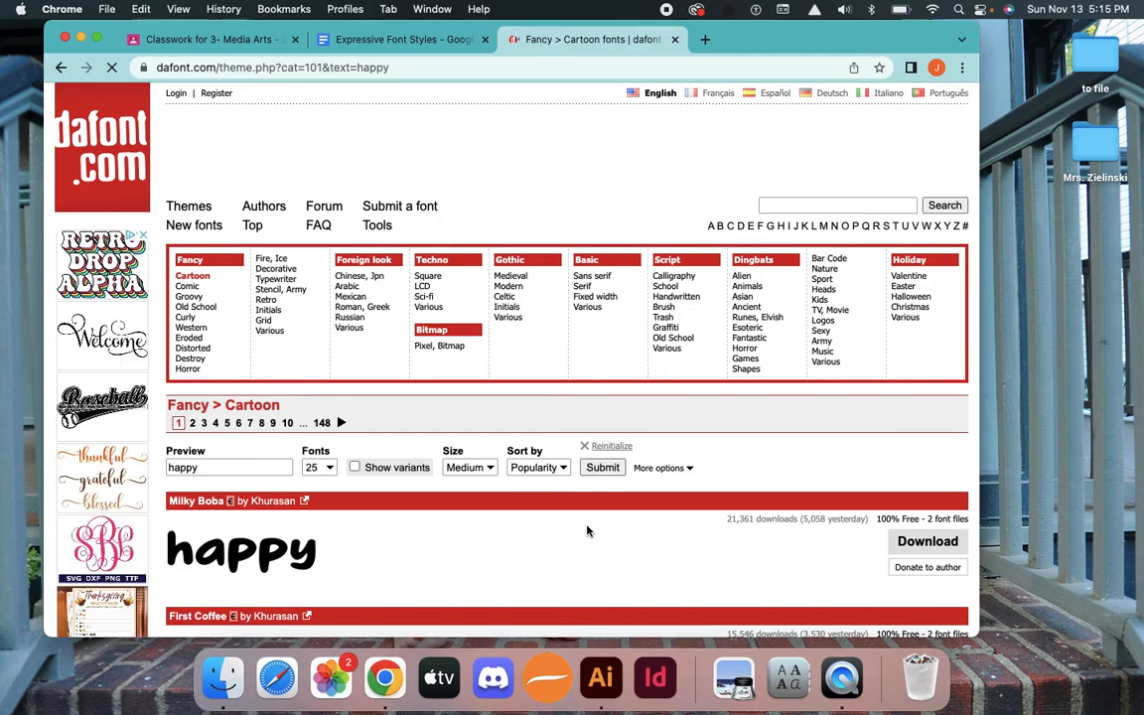
# Look through the font previews and restrict the list to Public domain / GPL / OFL and 100% Free fonts
pyautogui.scroll(-10, 587, 532)
pyautogui.scroll(-10, 587, 532)
pyautogui.scroll(-1, 587, 531)
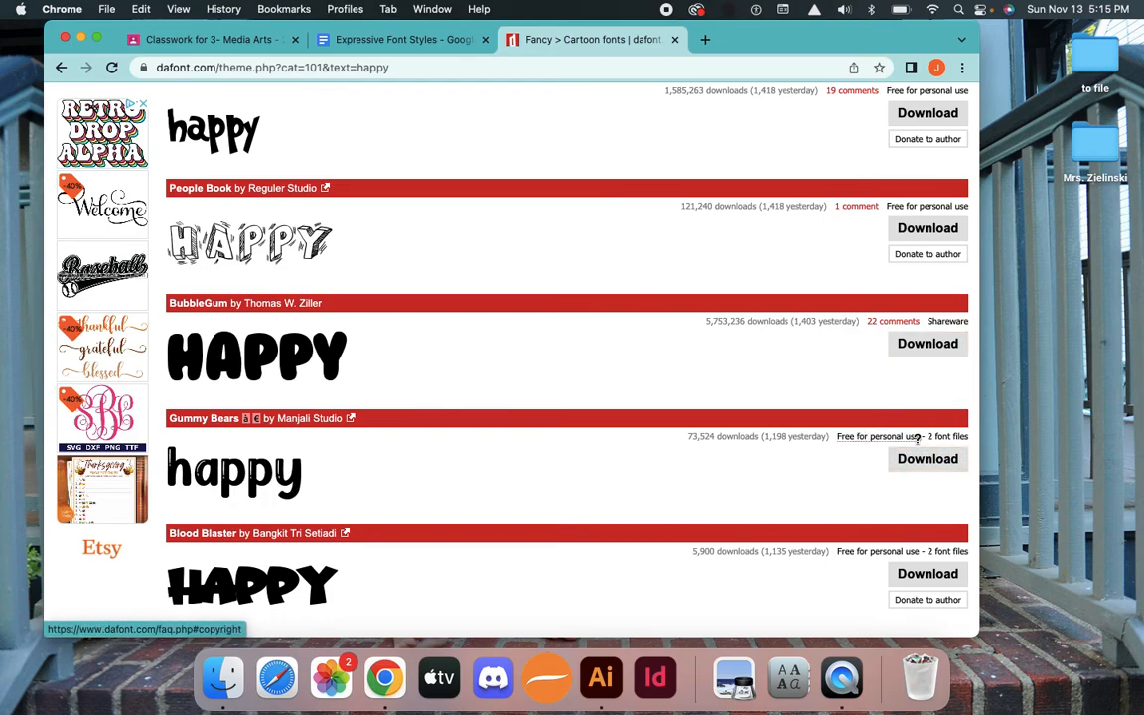
pyautogui.scroll(20, 775, 313)
pyautogui.scroll(3, 770, 314)
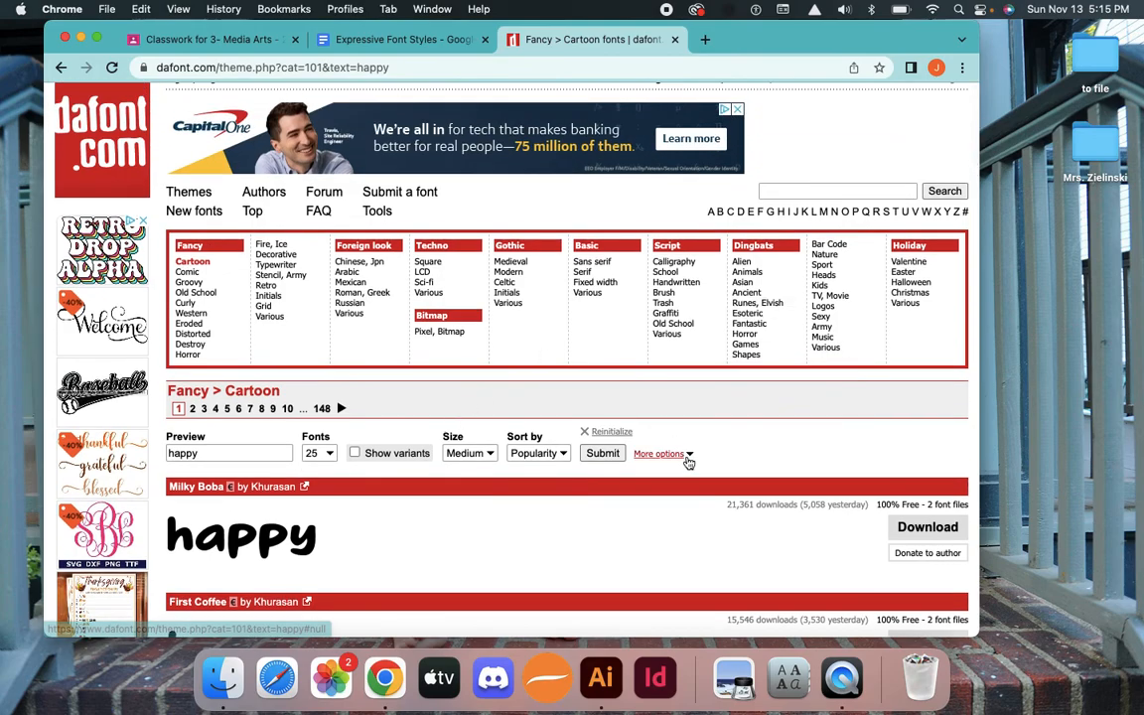
pyautogui.click(689, 459)
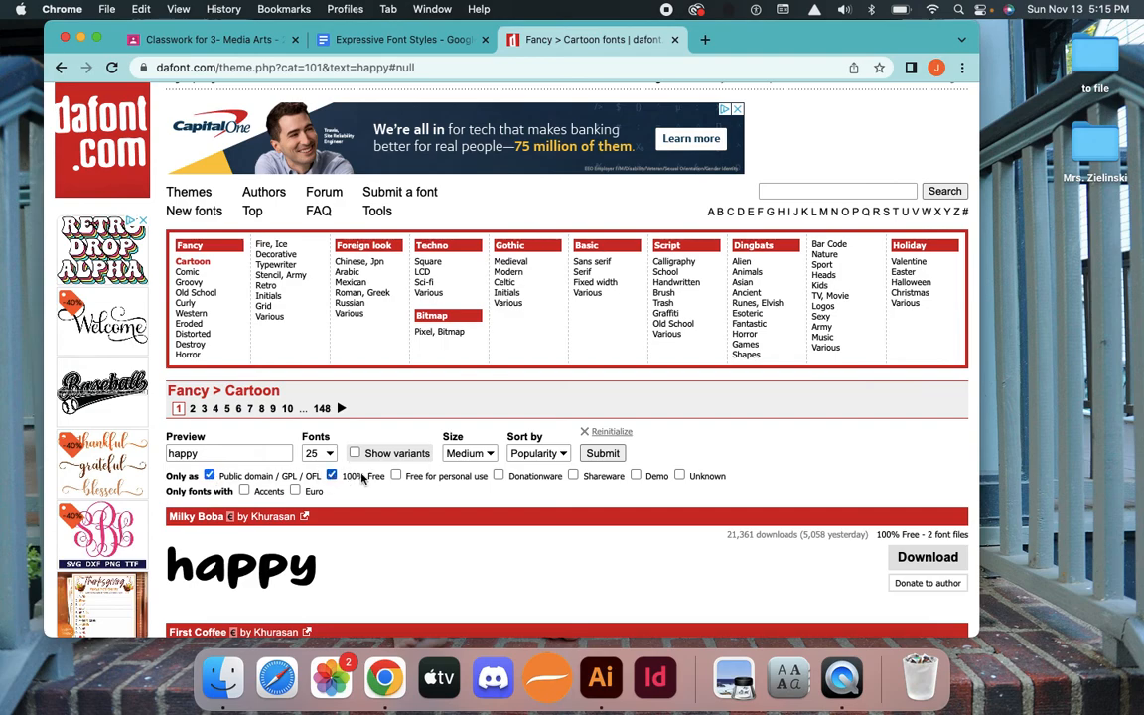
pyautogui.click(609, 457)
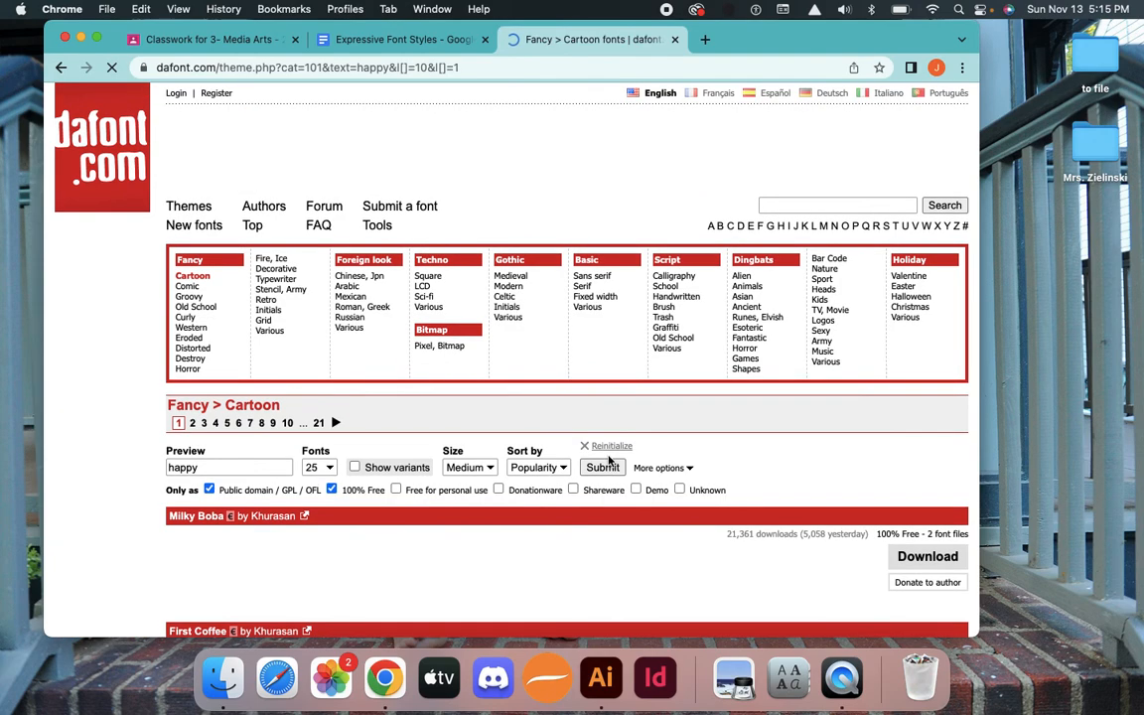
# Look over the free Cartoon fonts and switch the listing to the Fancy > Curly category
pyautogui.scroll(-5, 499, 555)
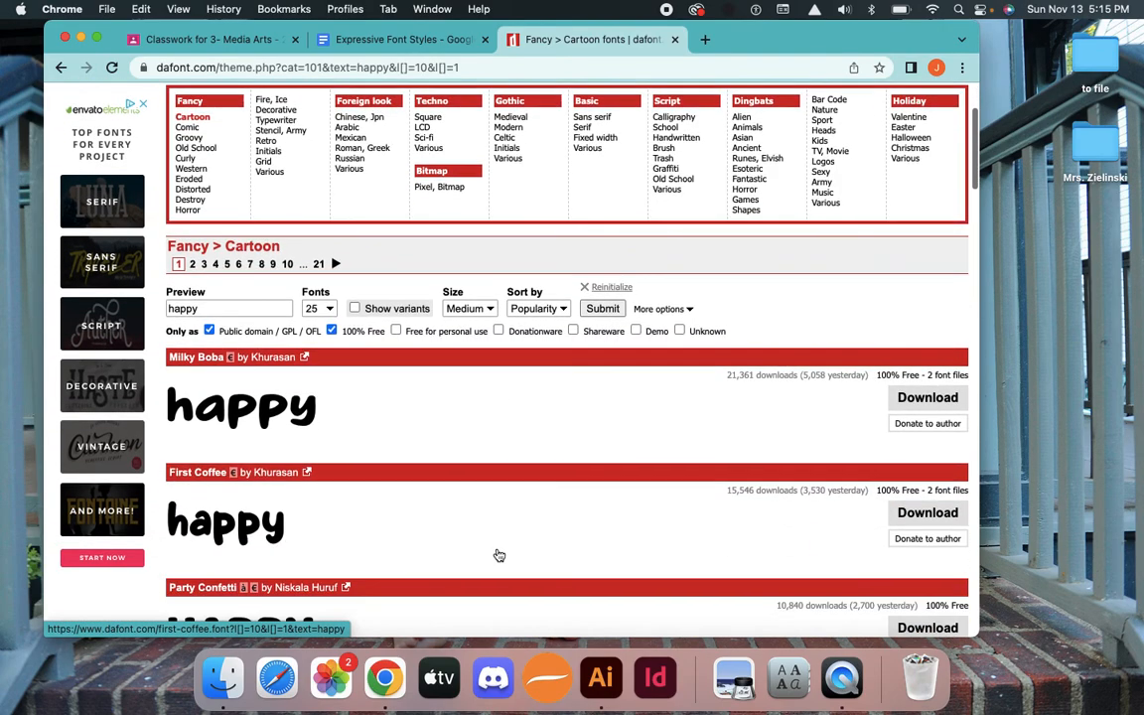
pyautogui.scroll(1, 499, 555)
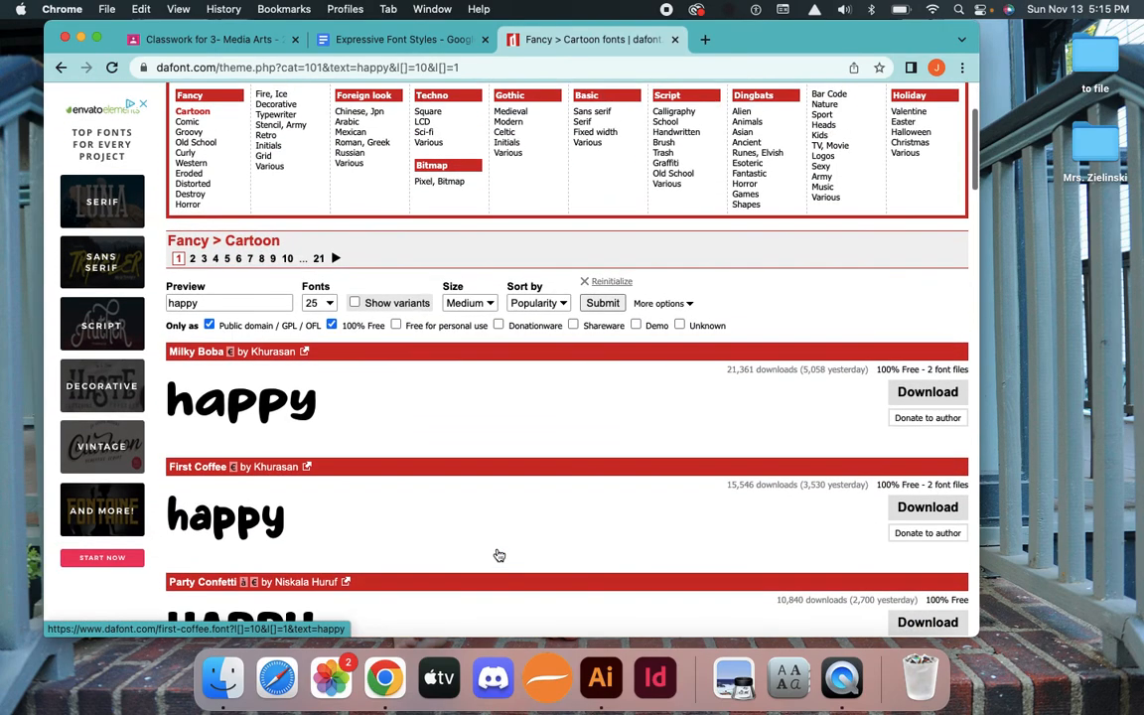
pyautogui.click(198, 156)
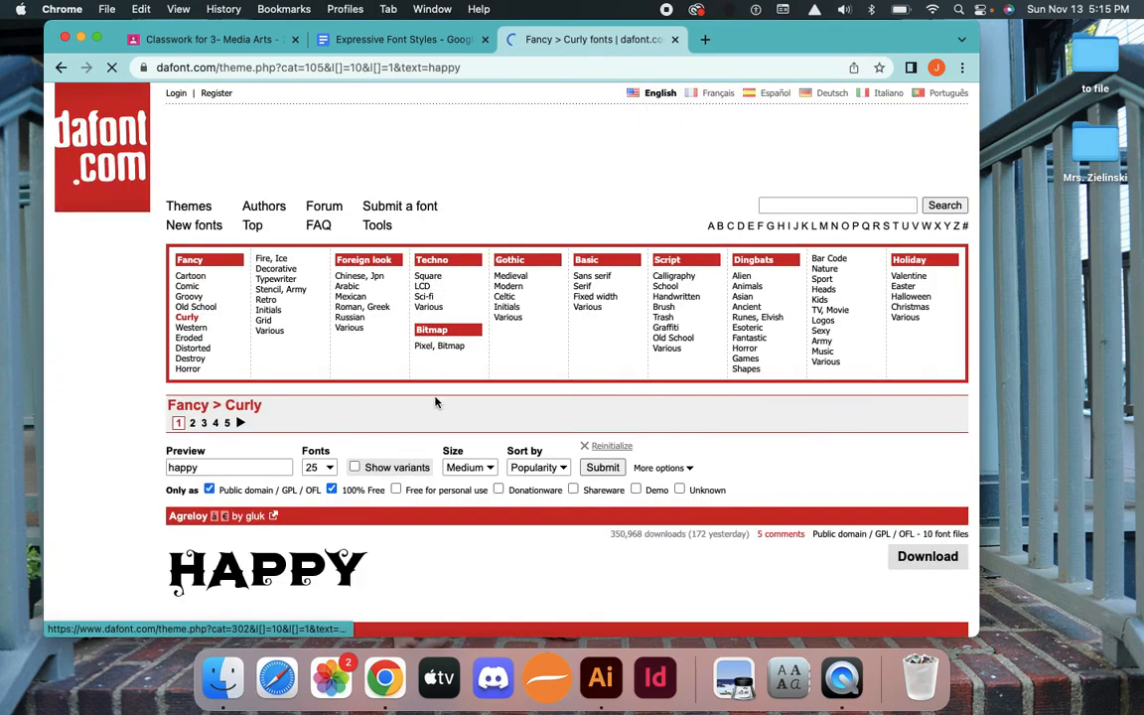
pyautogui.scroll(-3, 469, 574)
pyautogui.scroll(-3, 470, 575)
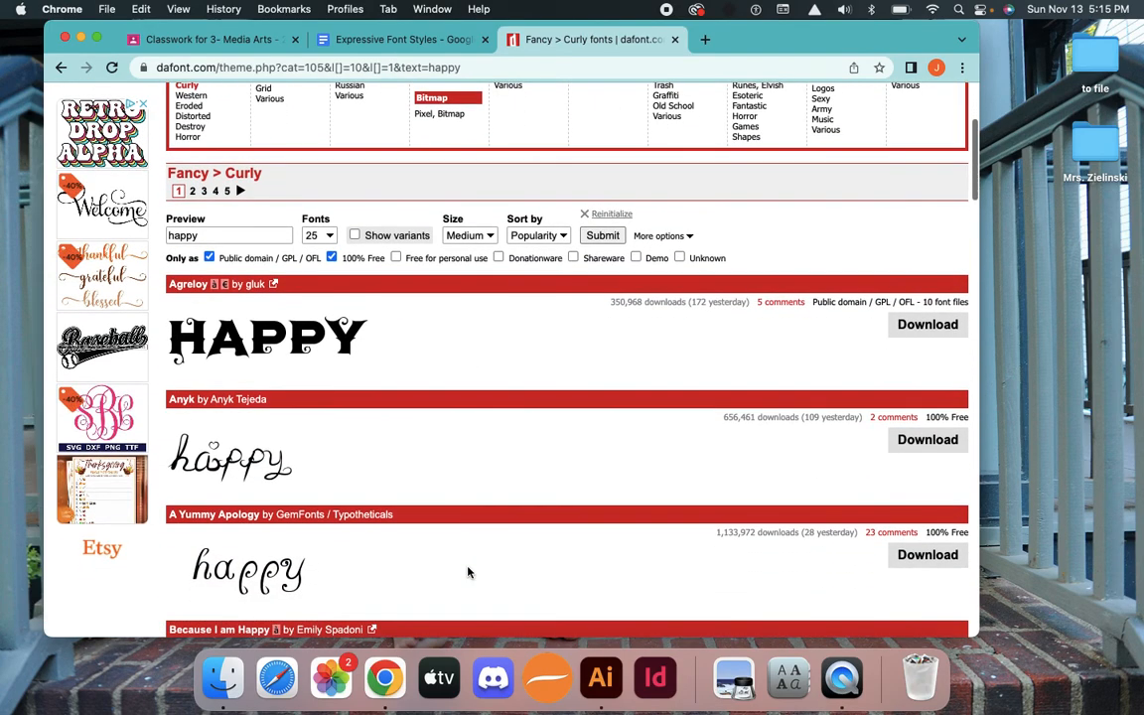
# Go to page 3 of the Curly fonts and download the Lickcurl Petite font
pyautogui.click(192, 191)
pyautogui.click(219, 424)
pyautogui.scroll(-8, 328, 536)
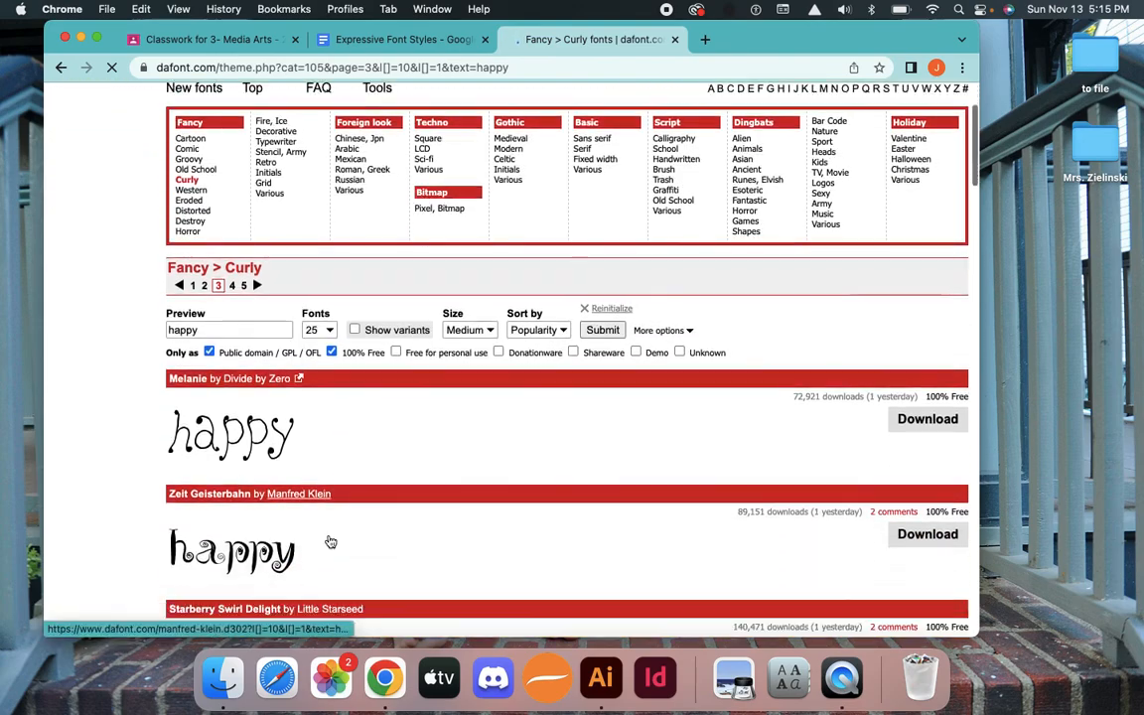
pyautogui.scroll(-2, 329, 541)
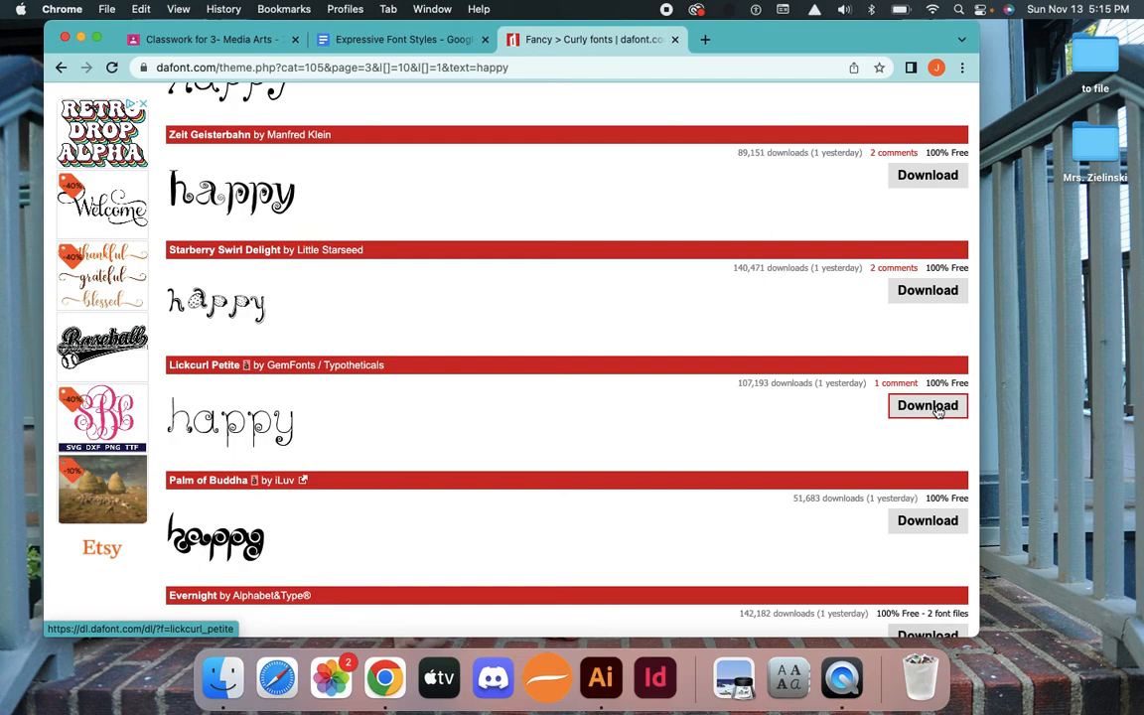
pyautogui.click(934, 408)
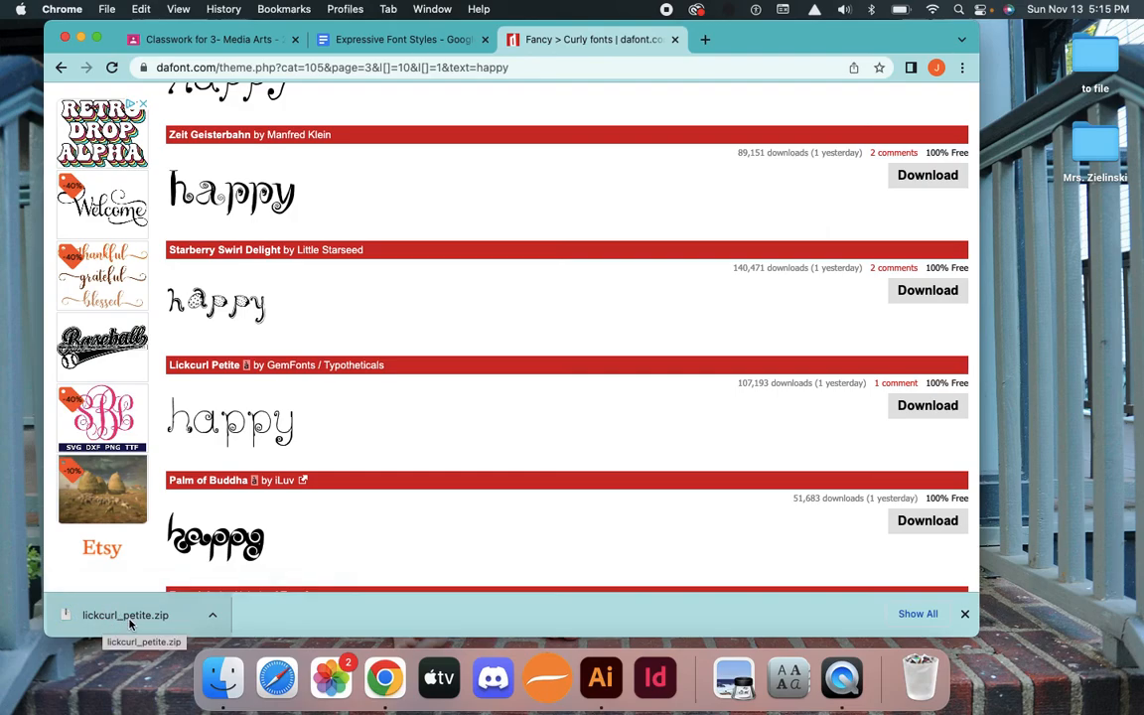
# Open the Downloads folder in Finder and extract lickcurl_petite.zip
pyautogui.click(223, 674)
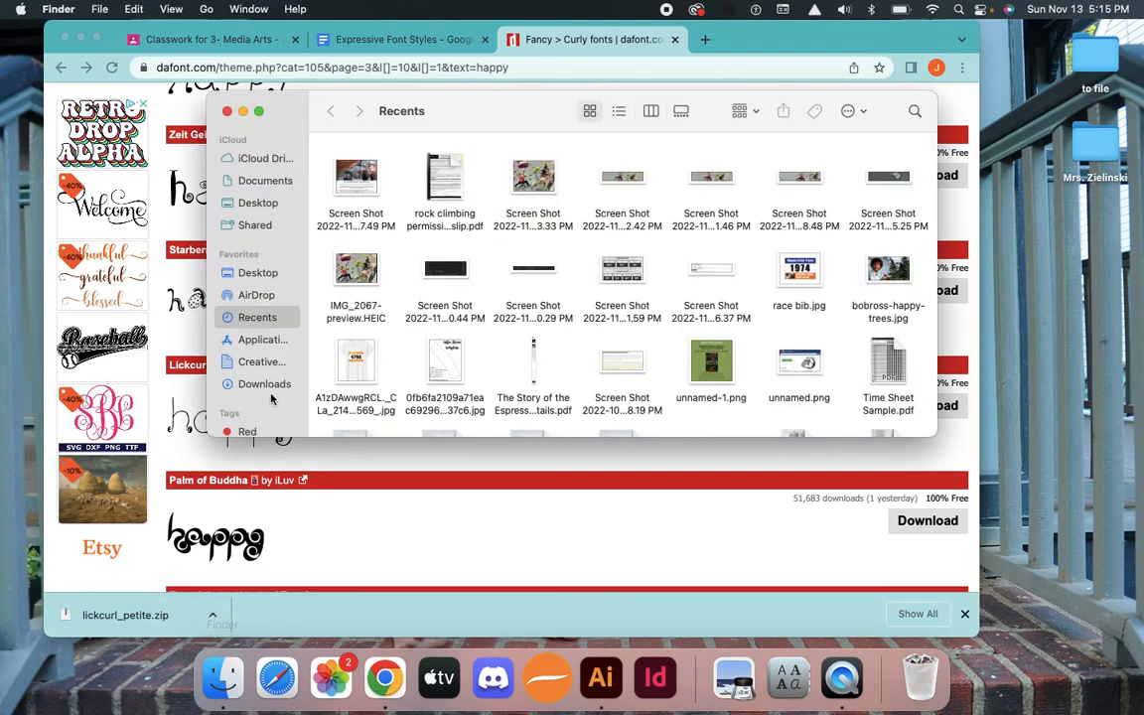
pyautogui.click(264, 384)
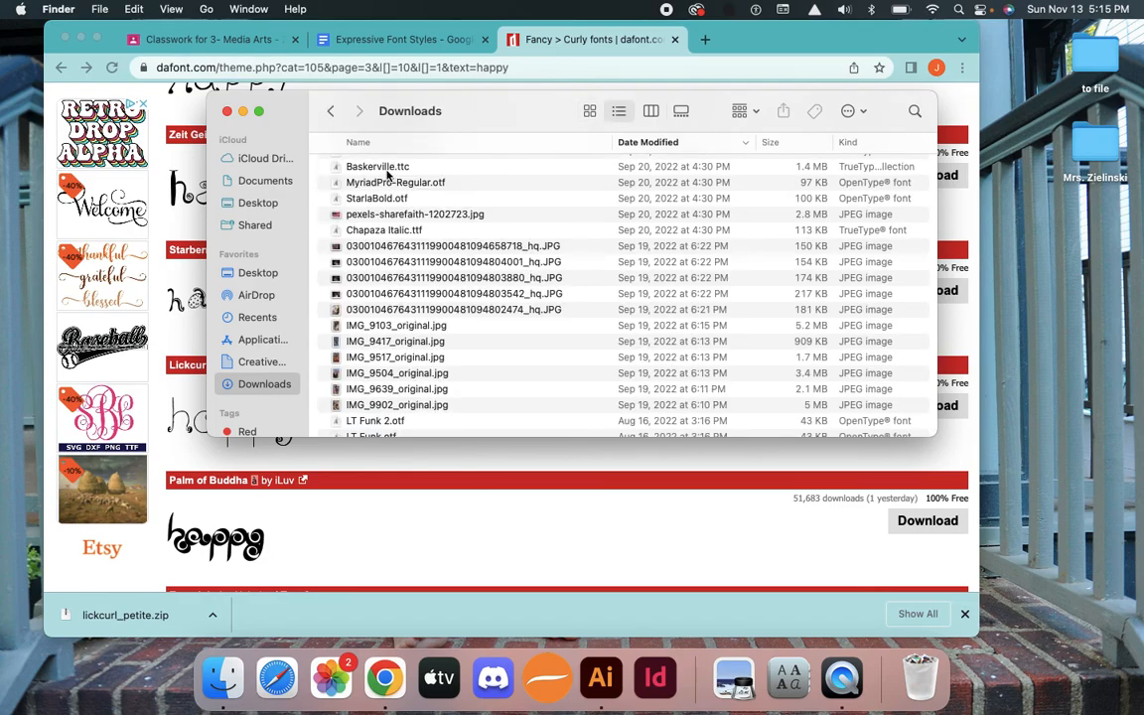
pyautogui.scroll(5, 387, 199)
pyautogui.scroll(10, 392, 232)
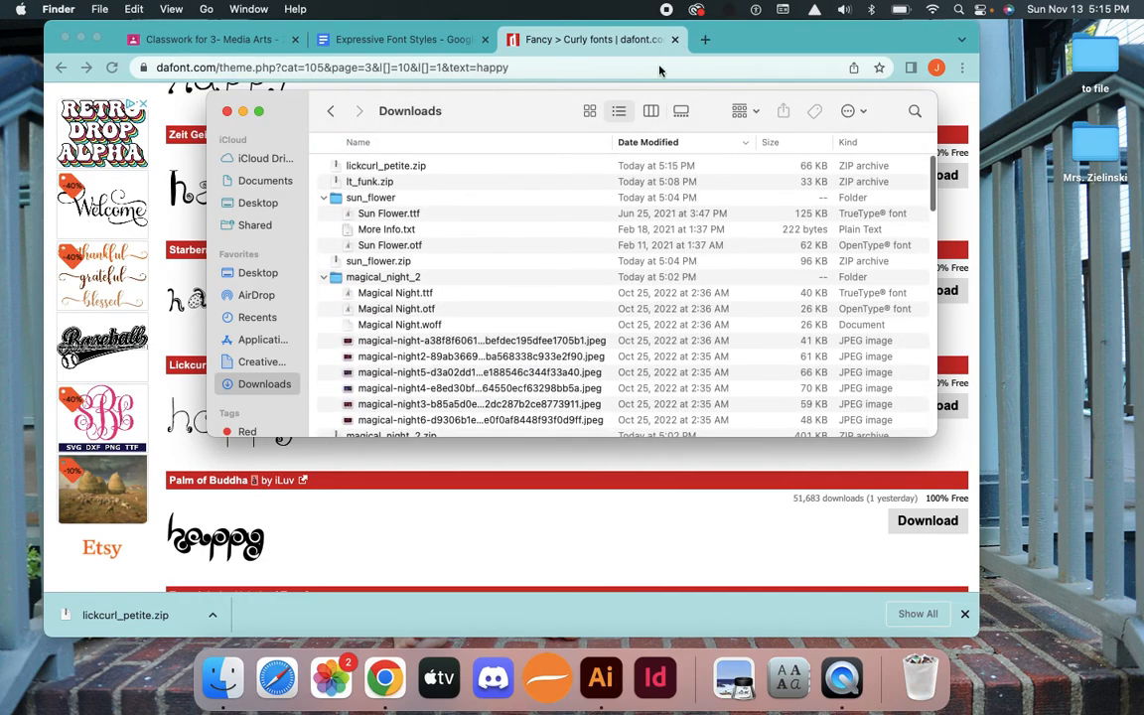
pyautogui.click(357, 165)
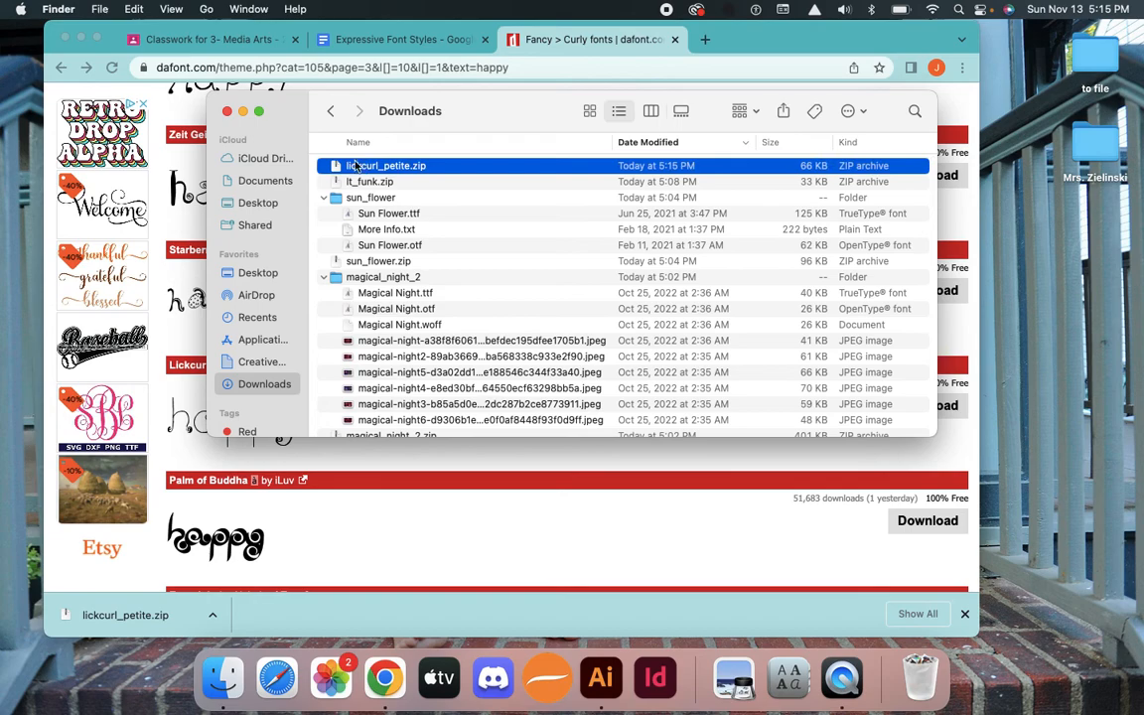
pyautogui.doubleClick(358, 166)
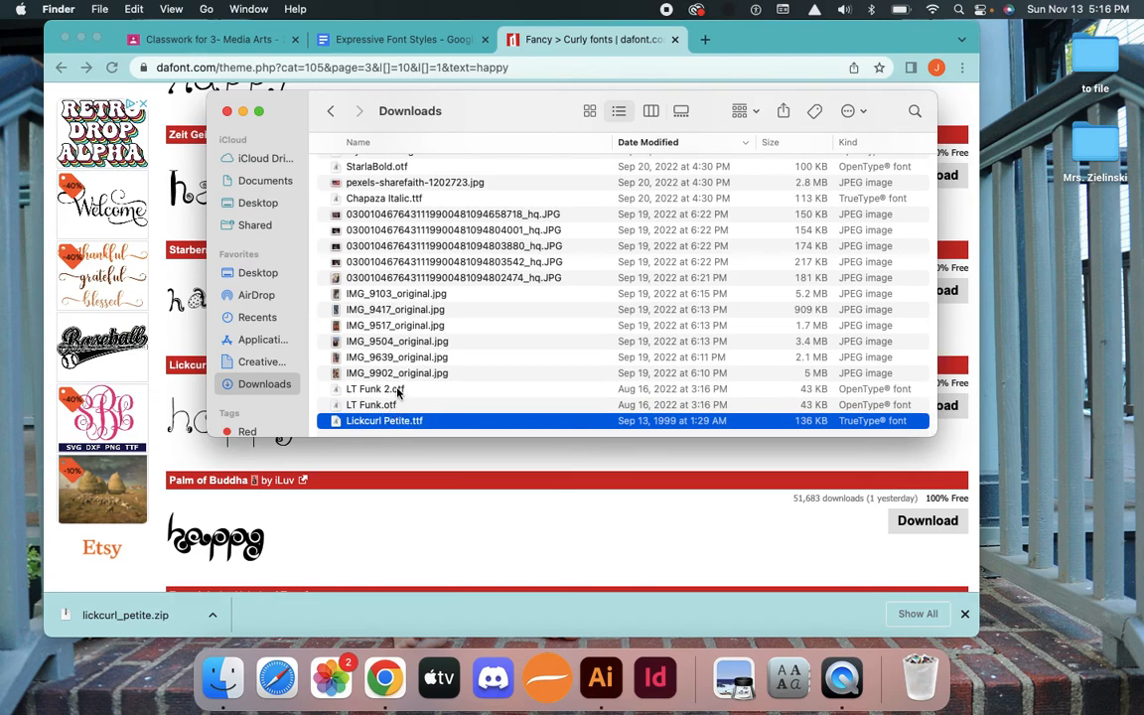
# Install Lickcurl Petite.ttf through Font Book, accepting it in the font validation, and switch to Illustrator
pyautogui.doubleClick(335, 422)
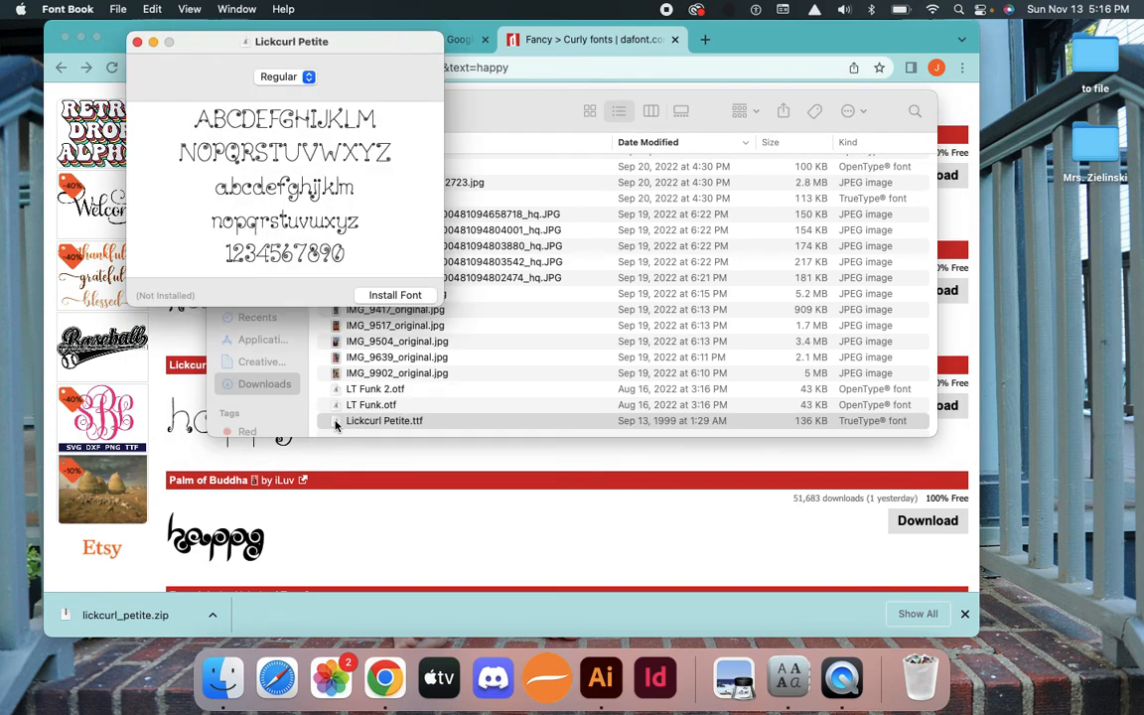
pyautogui.click(376, 298)
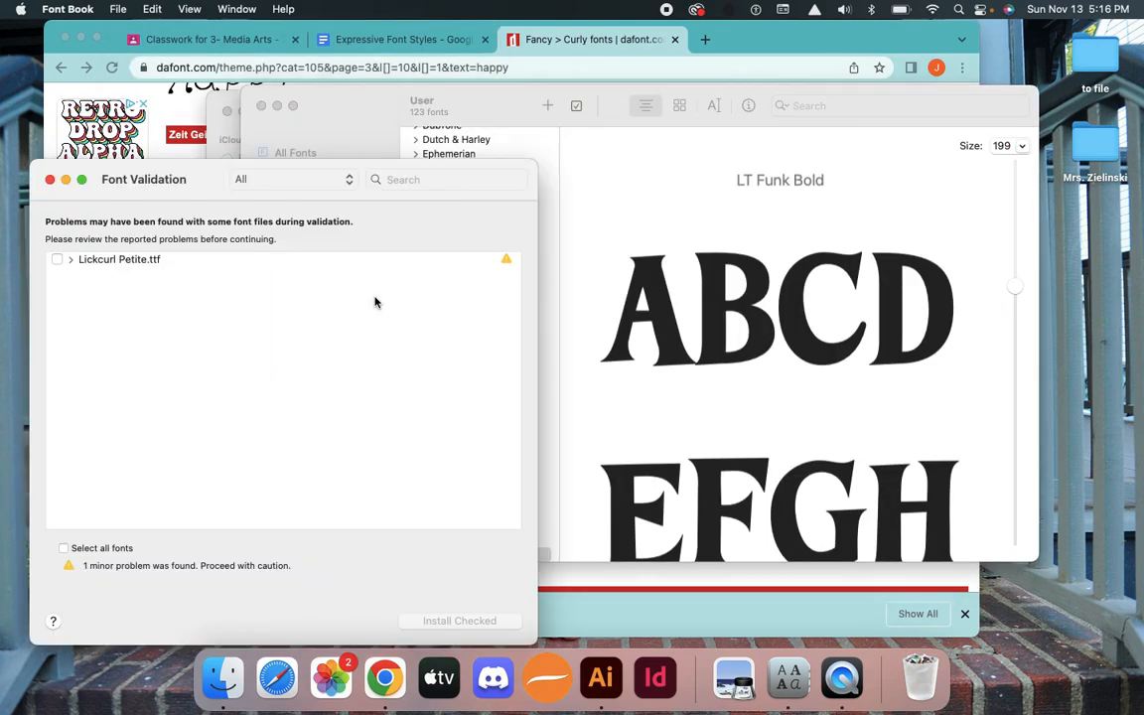
pyautogui.click(57, 259)
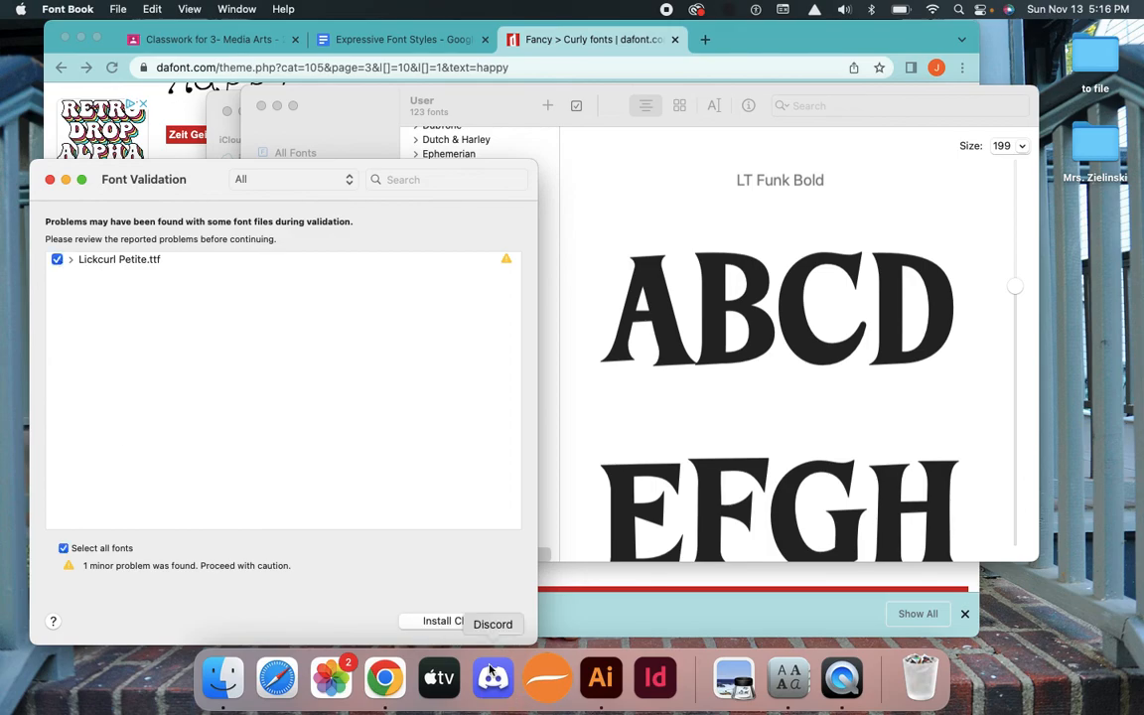
pyautogui.click(446, 621)
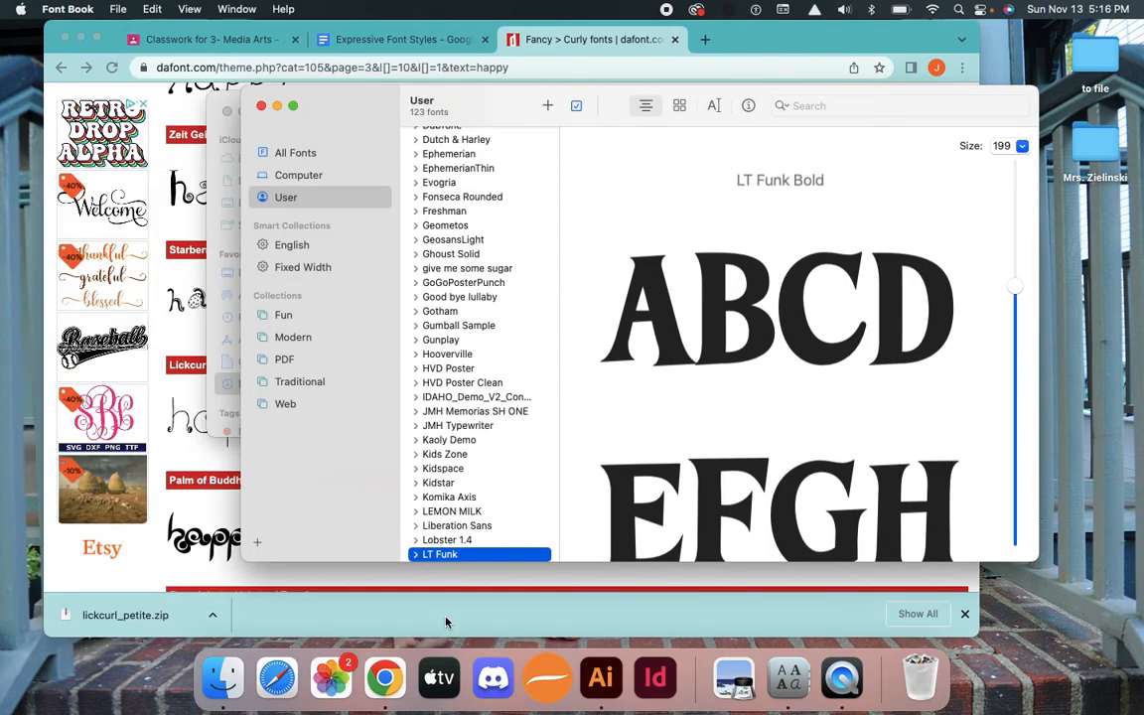
pyautogui.scroll(-3, 465, 480)
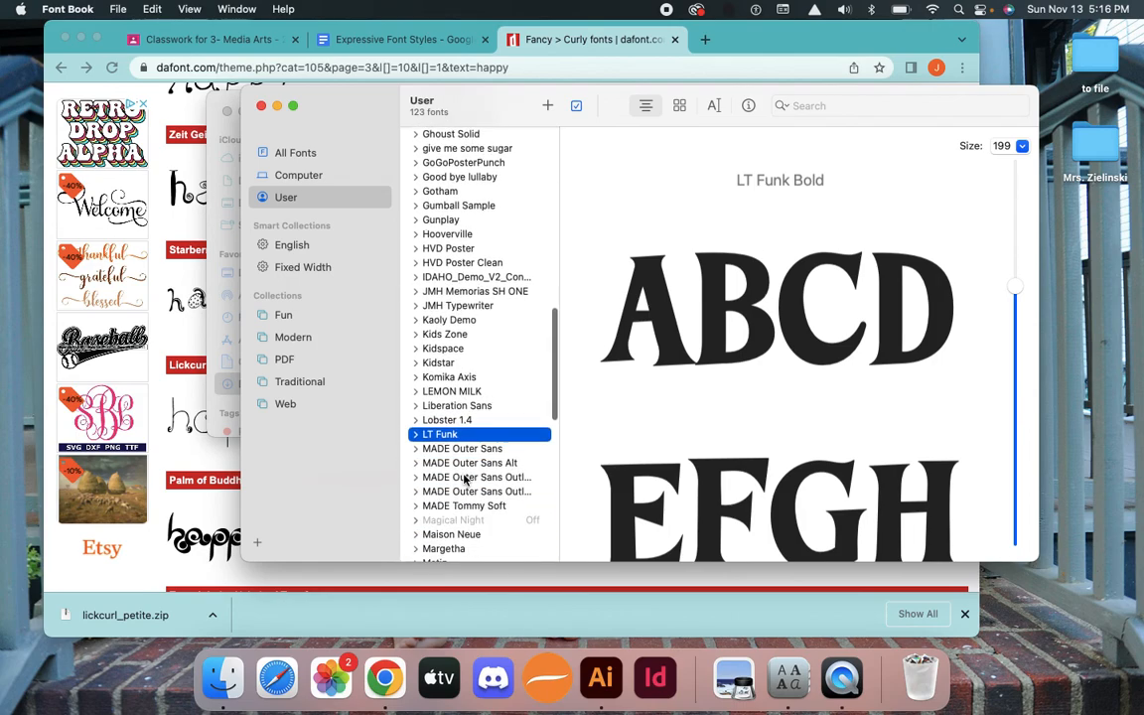
pyautogui.scroll(15, 465, 479)
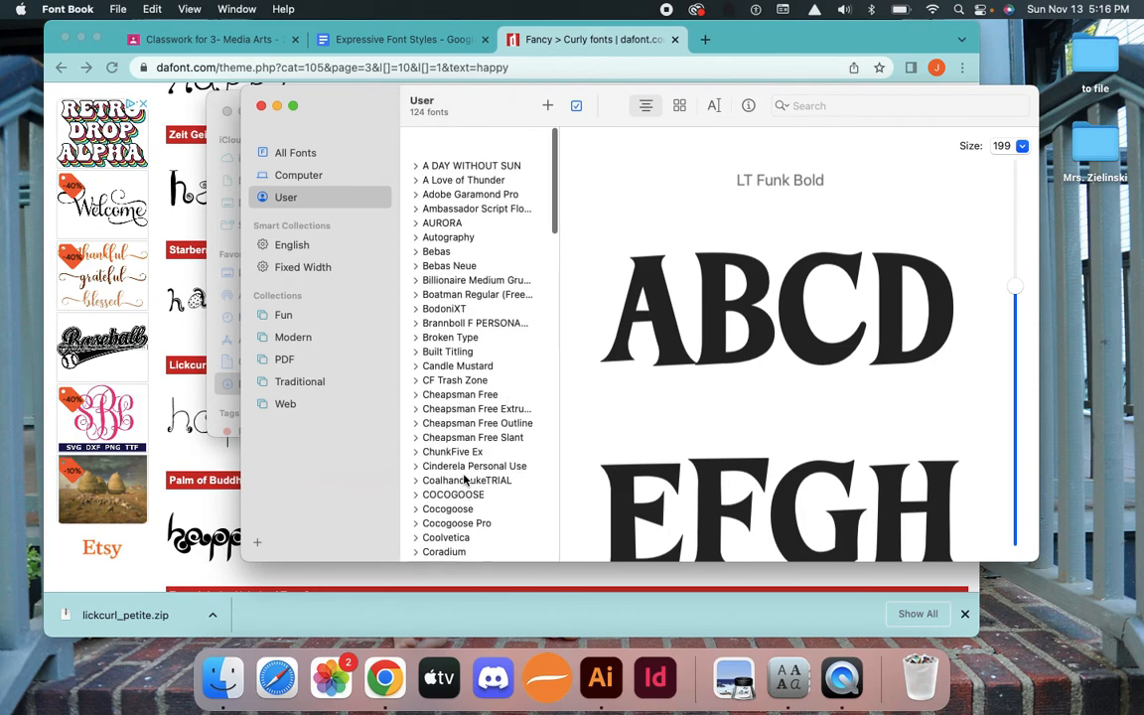
pyautogui.click(143, 411)
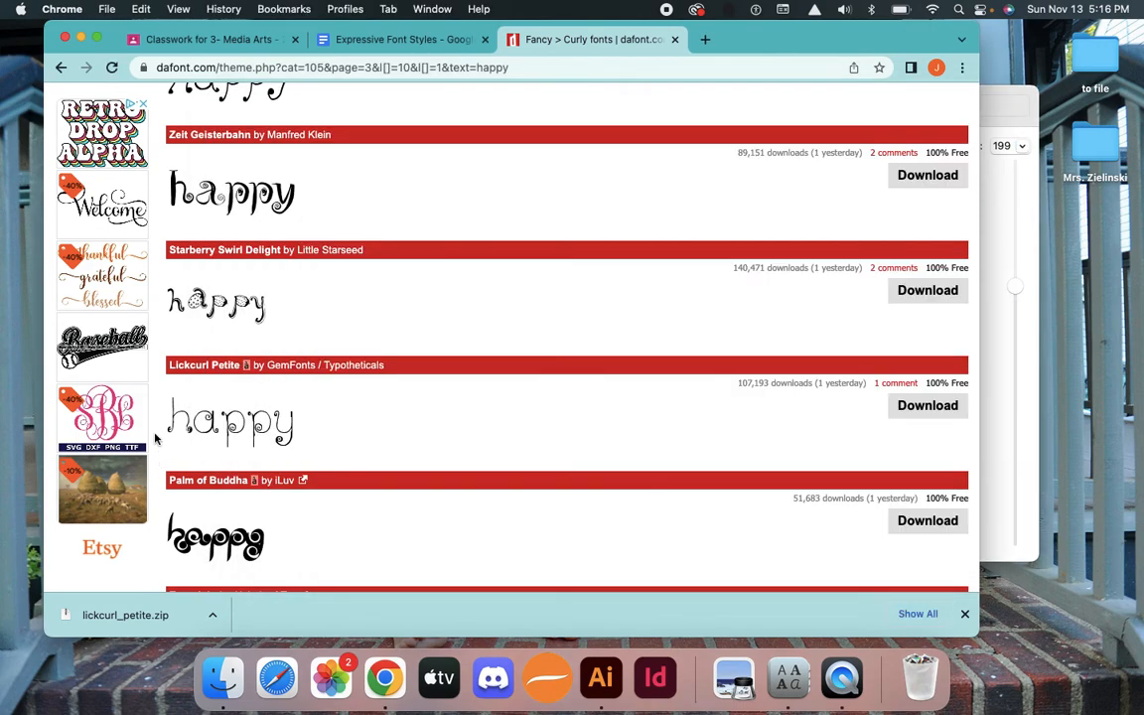
pyautogui.click(600, 678)
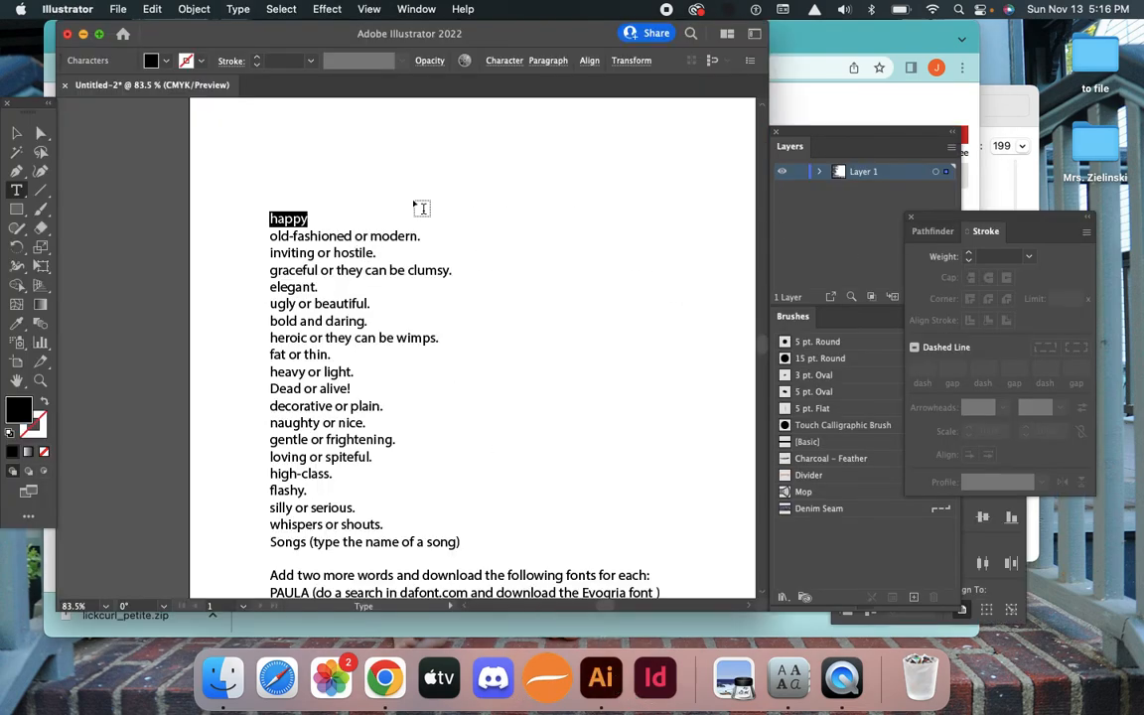
pyautogui.click(293, 215)
pyautogui.doubleClick(293, 215)
pyautogui.click(237, 10)
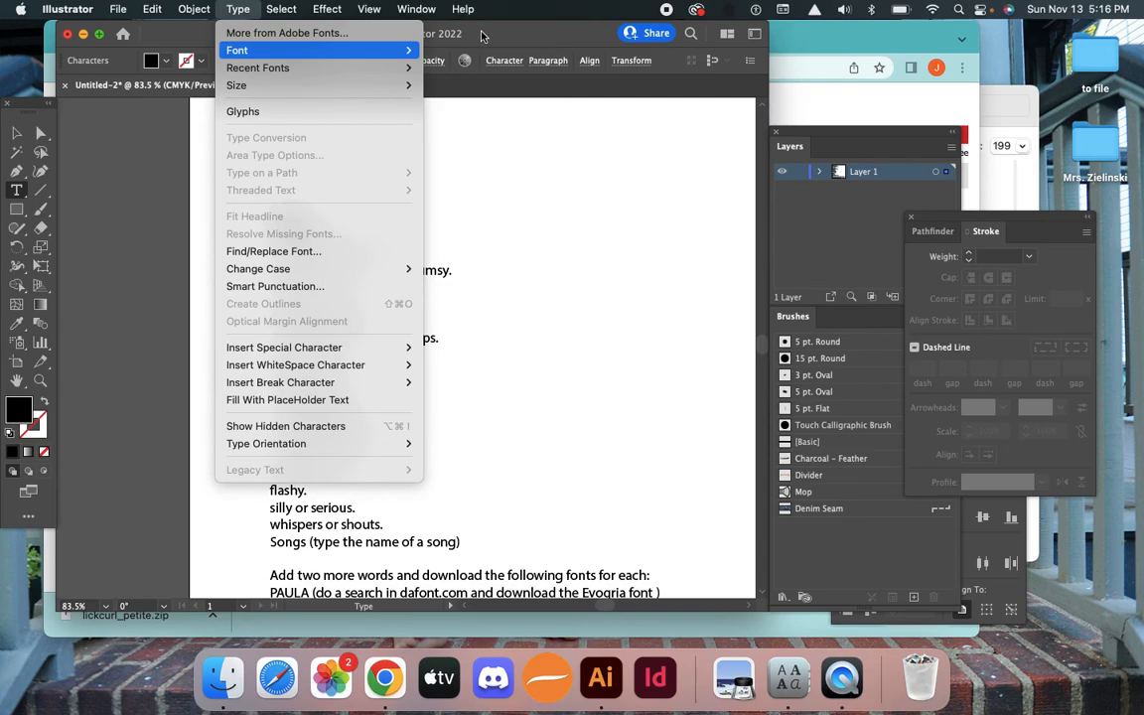
pyautogui.click(644, 108)
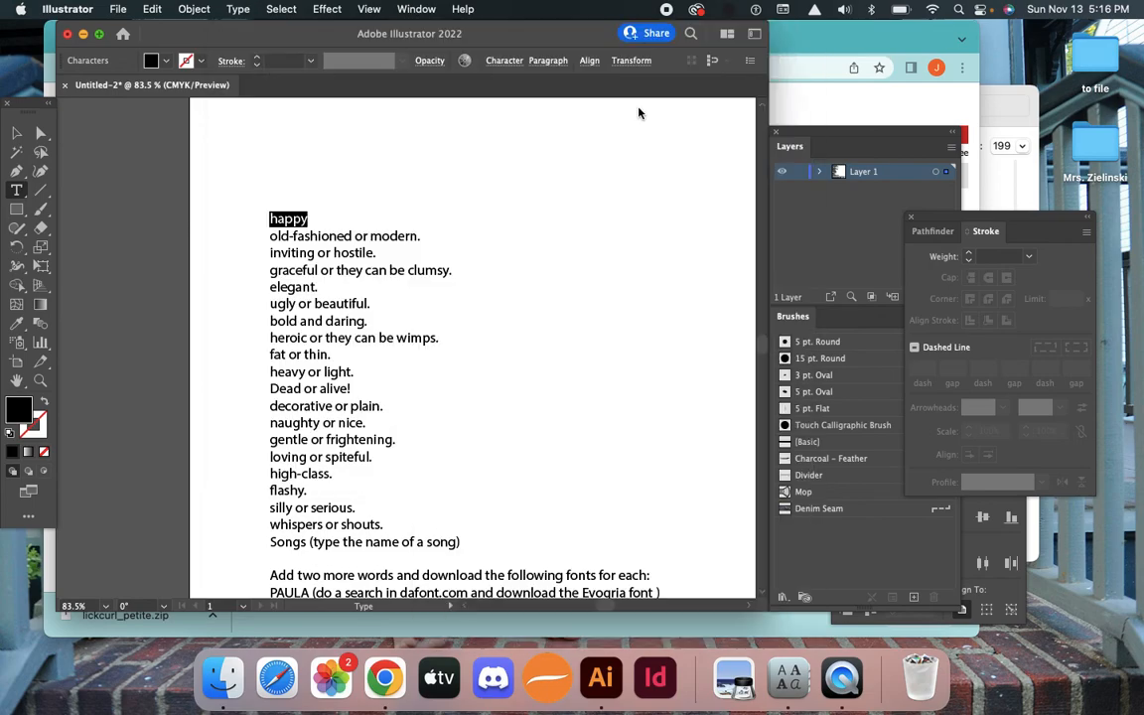
pyautogui.click(646, 109)
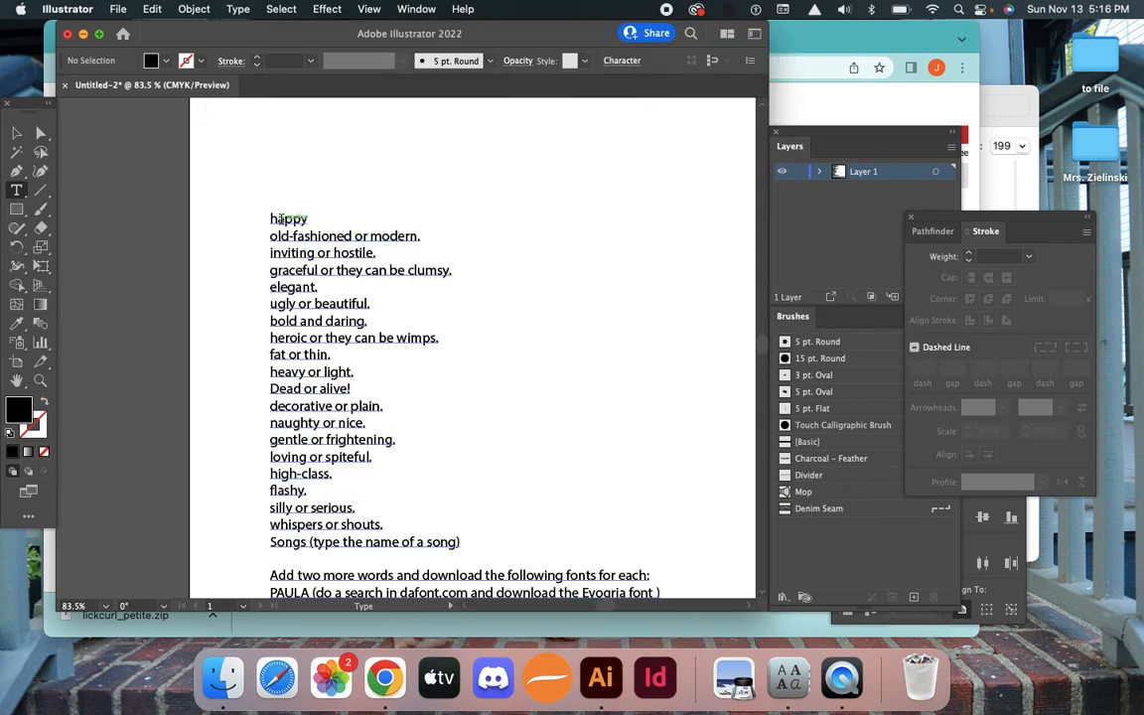
# Set the word "happy" in the list to the Lickcurl Petite font
pyautogui.doubleClick(281, 220)
pyautogui.press('super+t')
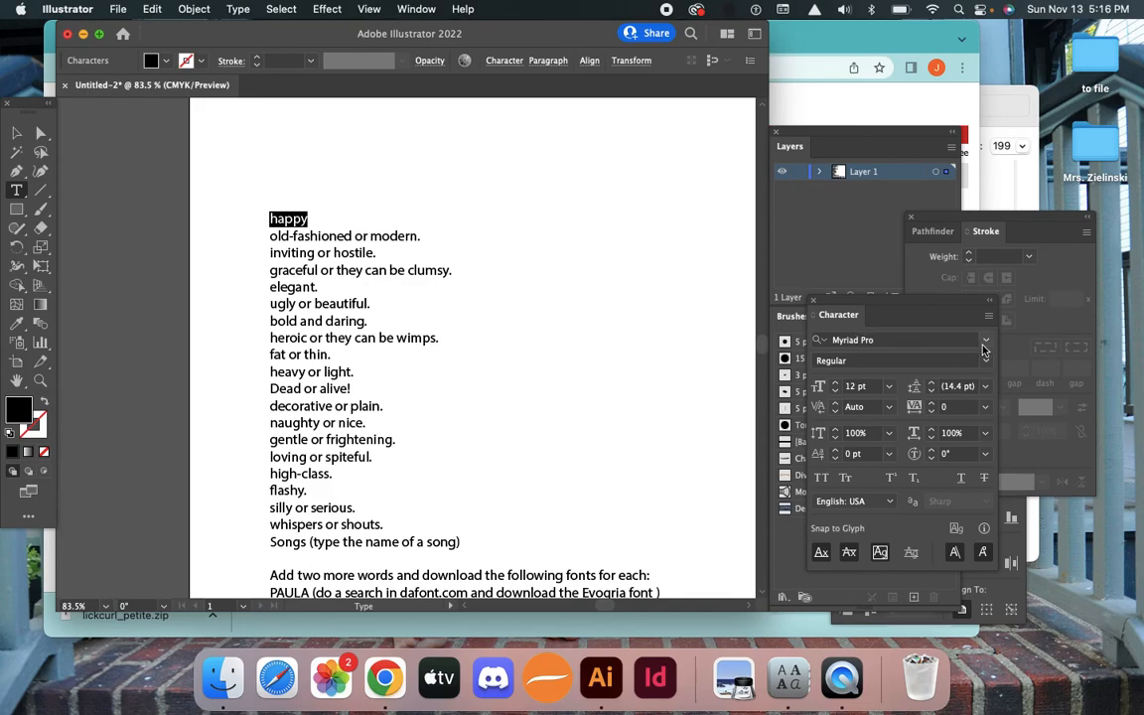
pyautogui.click(884, 339)
pyautogui.write('l')
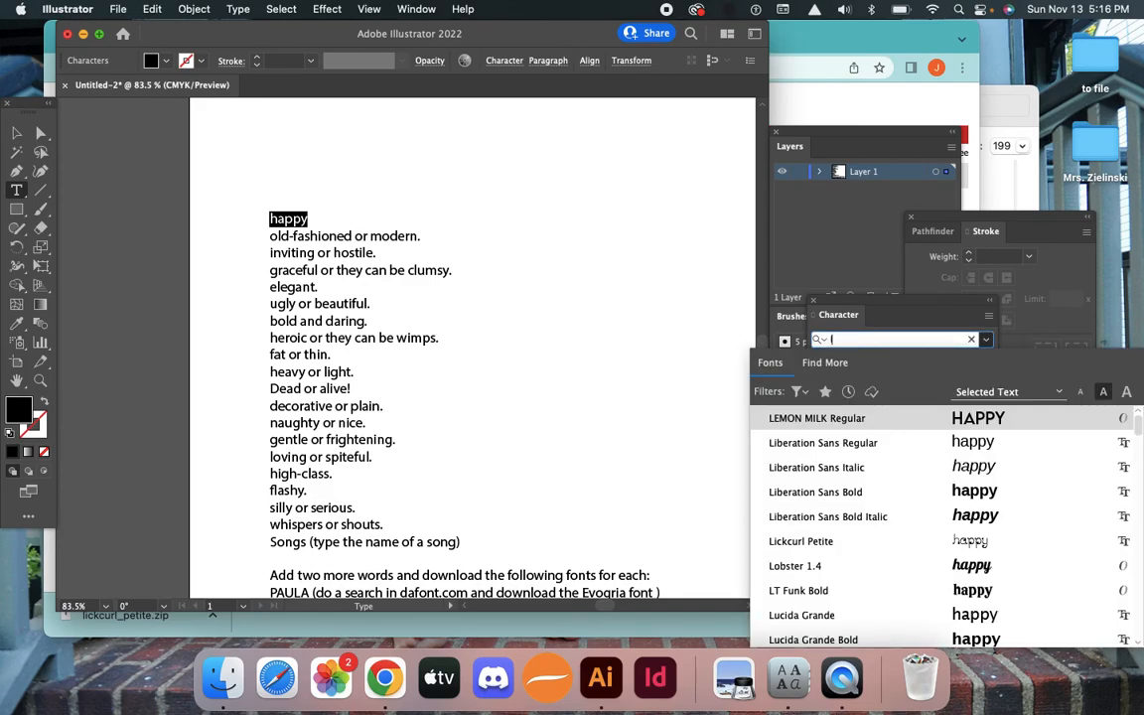
pyautogui.write('ikcck')
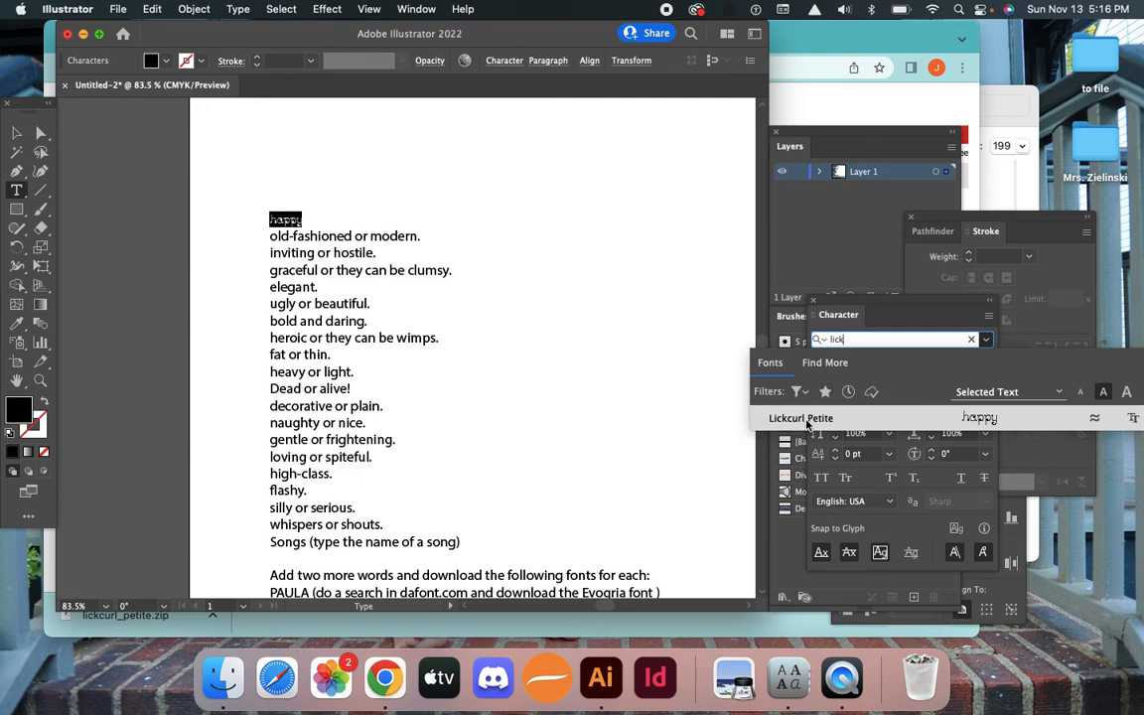
pyautogui.click(807, 421)
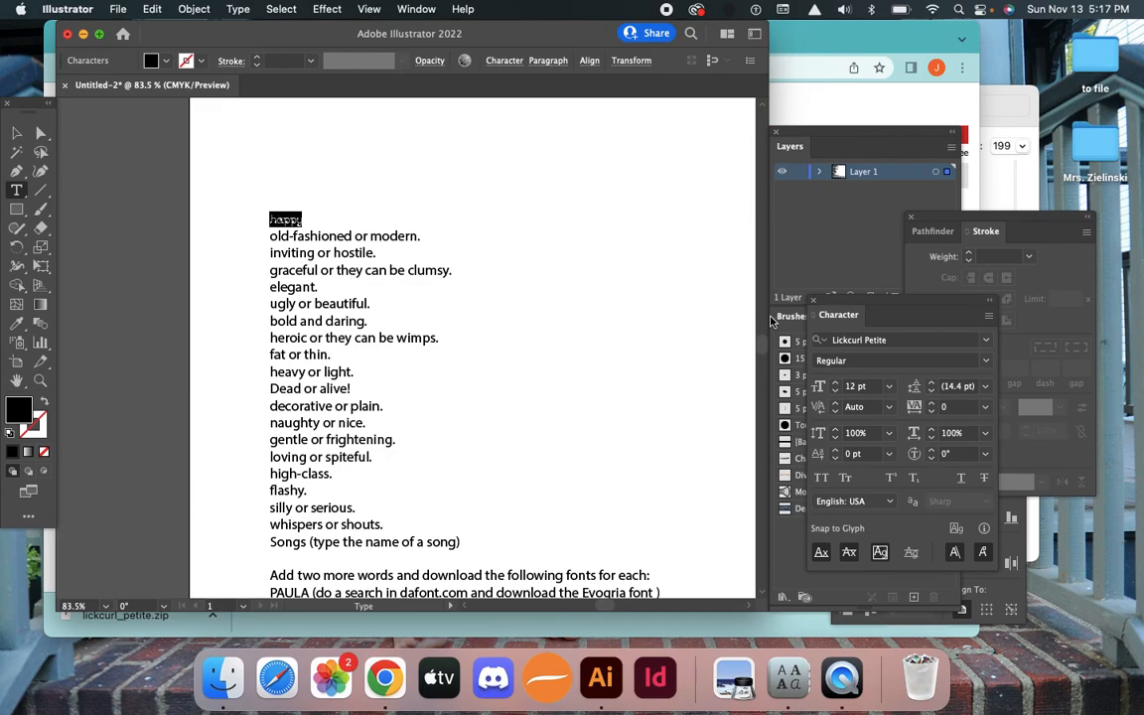
# Increase the font size of the whole word list to 22 pt
pyautogui.click(341, 251)
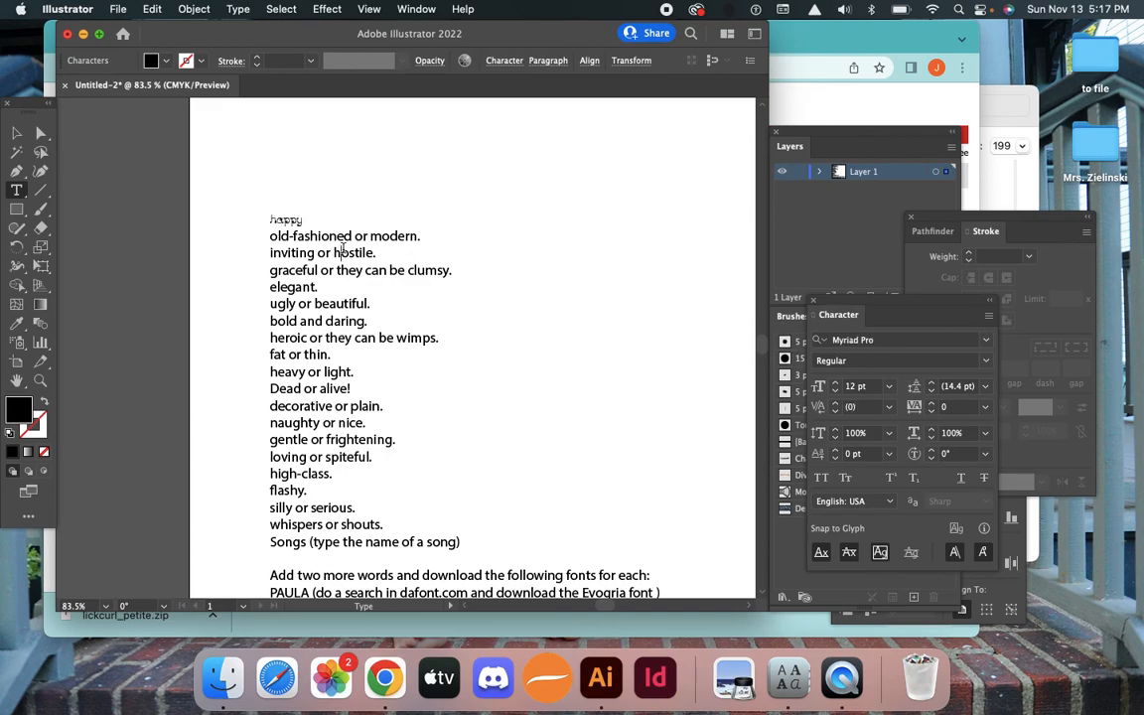
pyautogui.press('super+a')
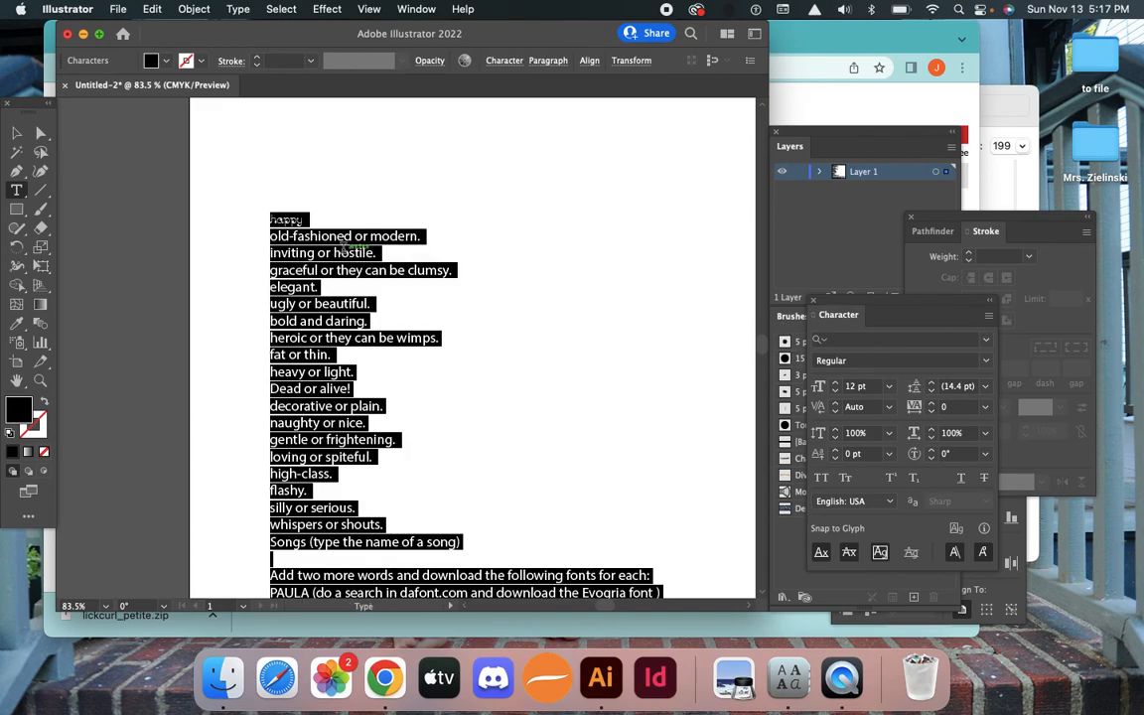
pyautogui.click(836, 383)
pyautogui.click(837, 383)
pyautogui.click(836, 383)
pyautogui.click(836, 384)
pyautogui.click(836, 384)
pyautogui.click(836, 384)
pyautogui.click(837, 385)
pyautogui.click(837, 385)
pyautogui.click(837, 386)
pyautogui.click(837, 386)
pyautogui.click(295, 215)
pyautogui.doubleClick(295, 216)
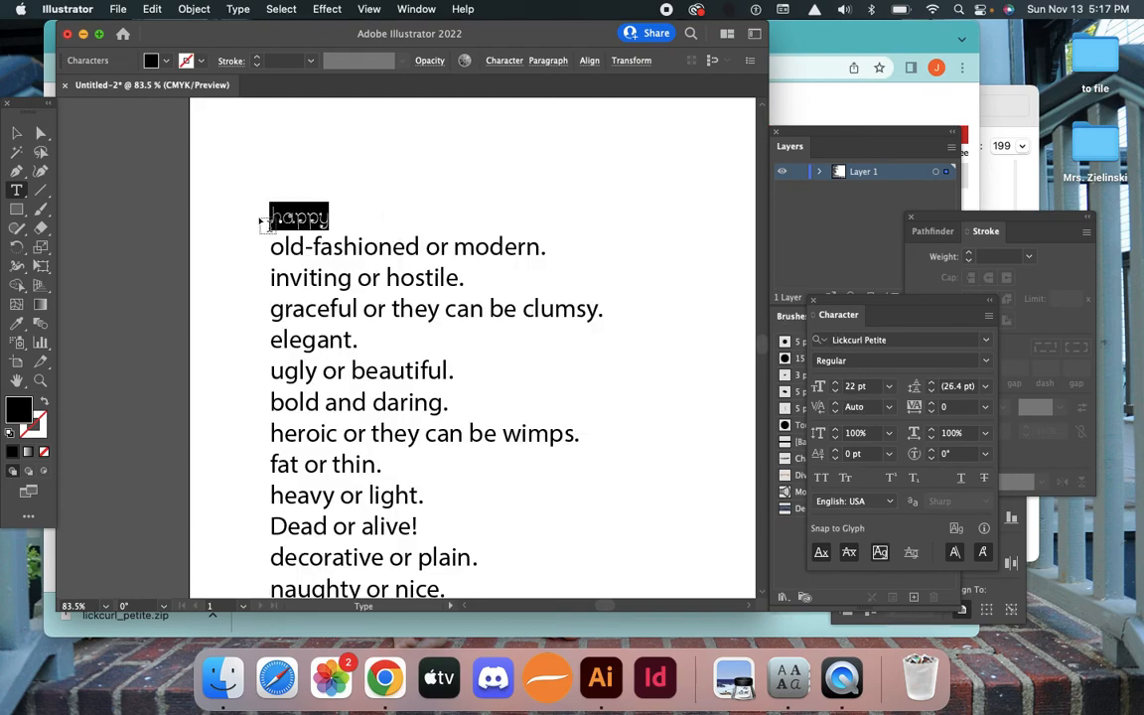
# Delete "old-fashioned or" from the second line so that only "modern" is kept
pyautogui.click(319, 248)
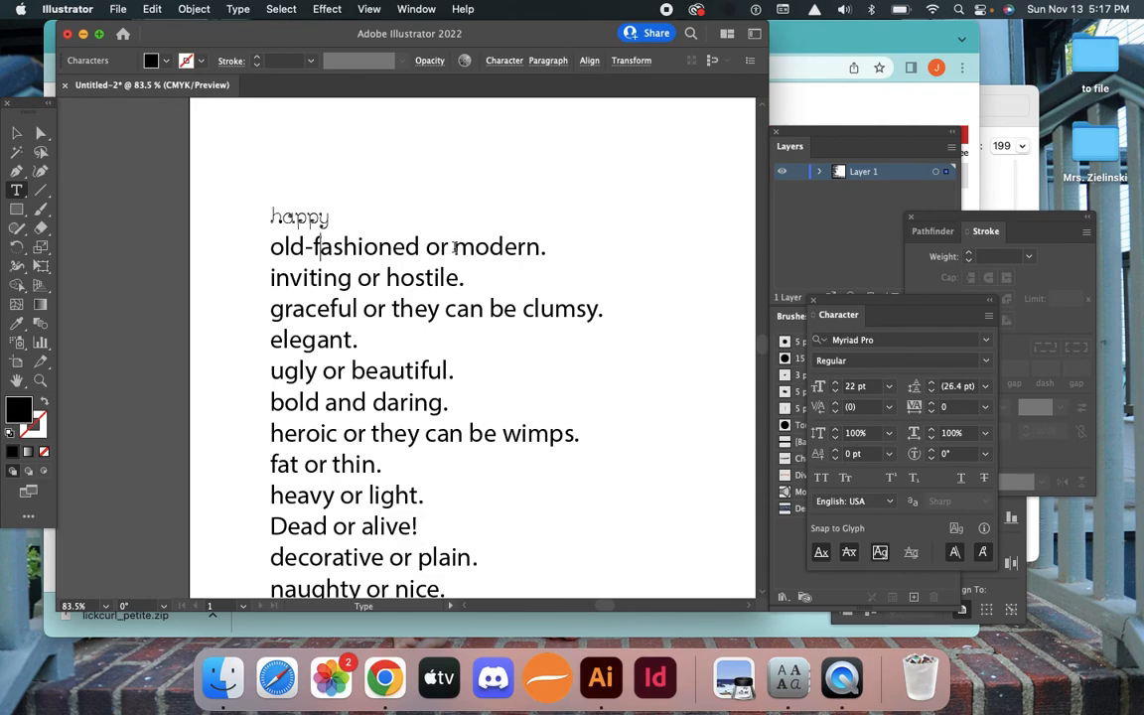
pyautogui.moveTo(453, 248); pyautogui.dragTo(358, 249)
pyautogui.press('BackSpace')
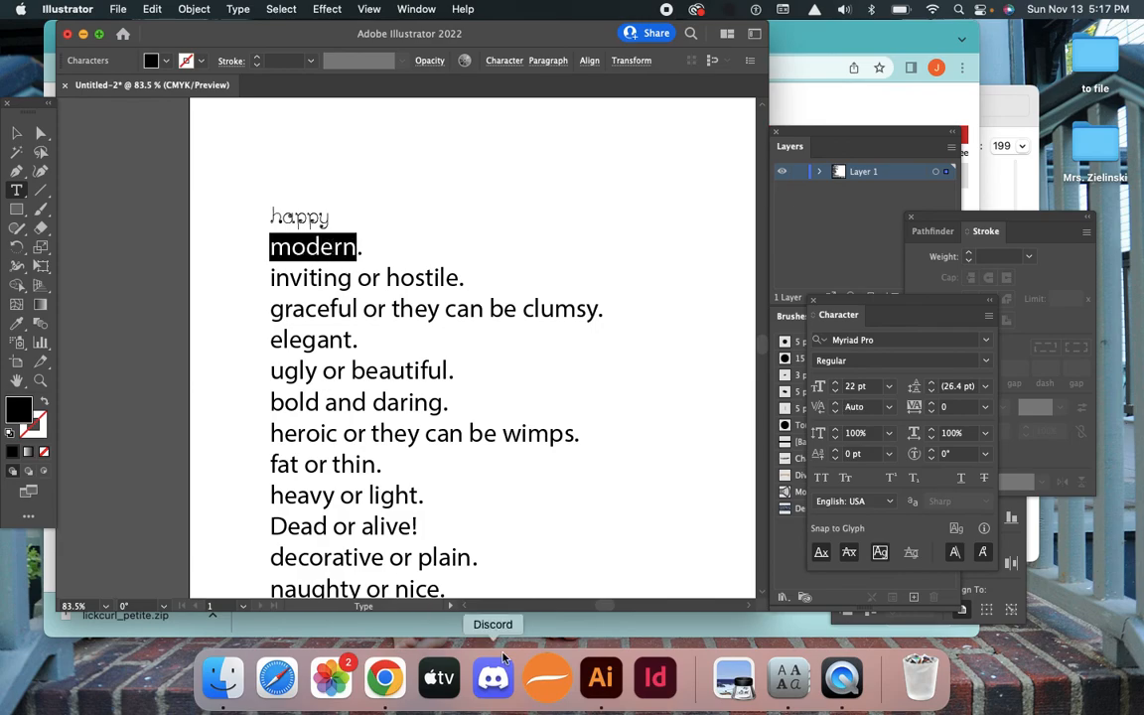
# Switch to dafont.com in Chrome, list the Gothic > Modern fonts and set the preview text to "modern"
pyautogui.click(372, 683)
pyautogui.scroll(10, 318, 191)
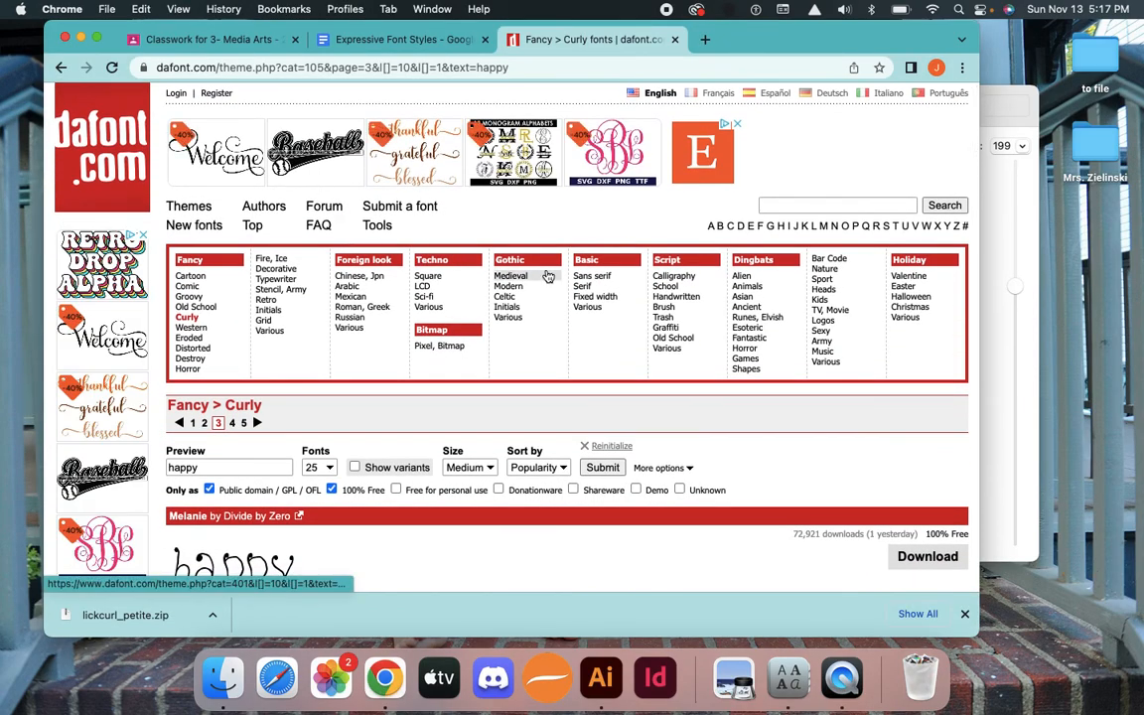
pyautogui.click(517, 288)
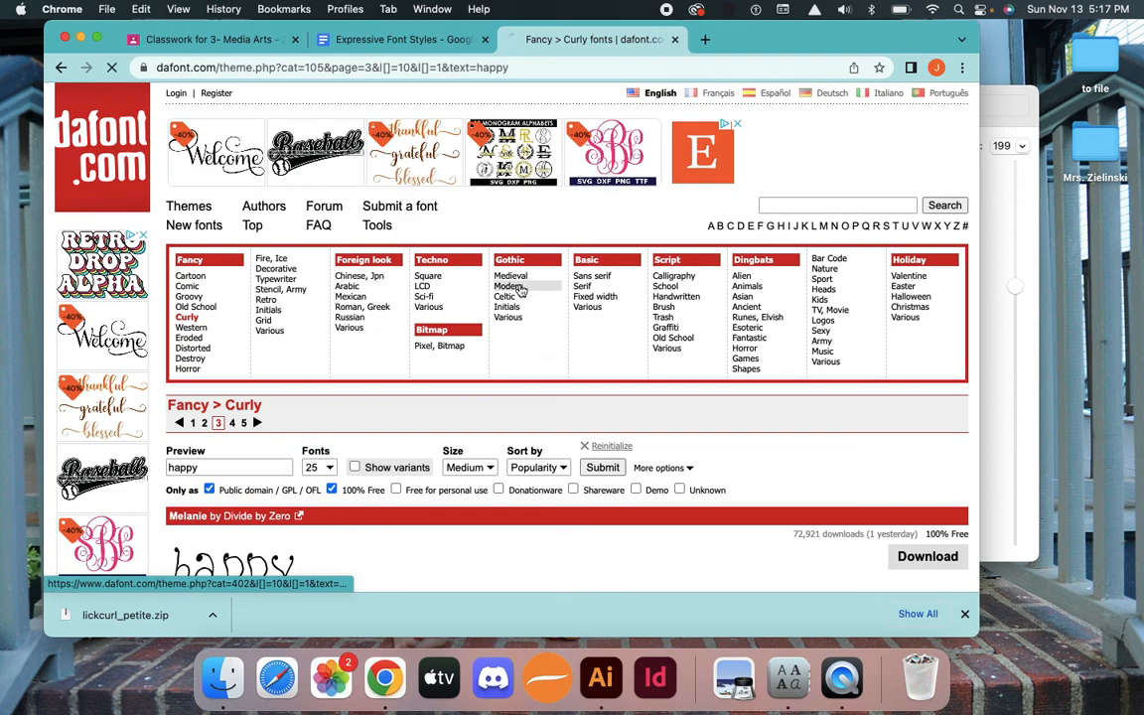
pyautogui.doubleClick(201, 466)
pyautogui.write('modern')
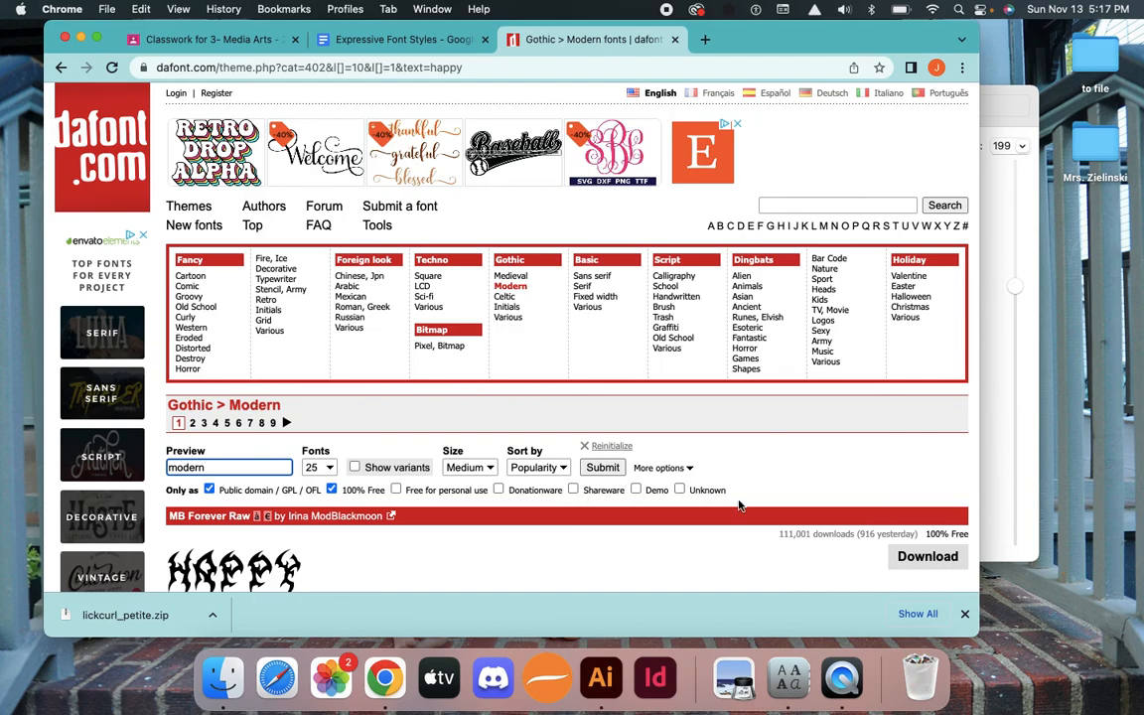
pyautogui.click(603, 468)
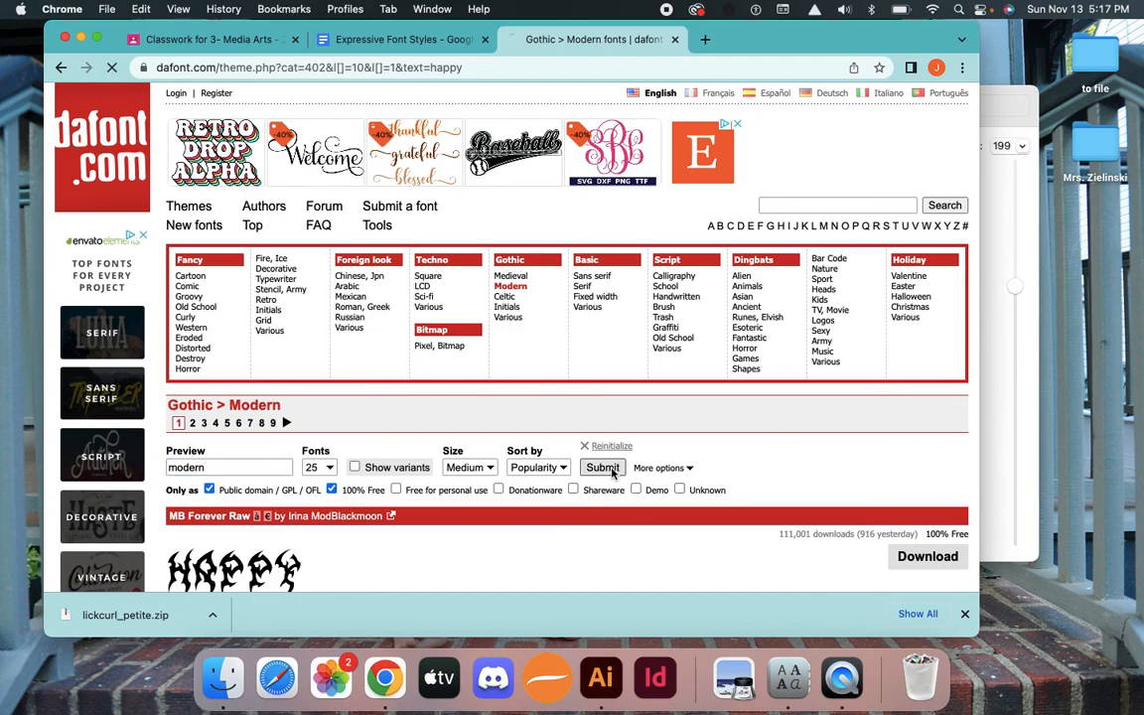
# Look over the Modern fonts, change the listing to Basic > Sans serif and download the Coolvetica font
pyautogui.scroll(-4, 511, 424)
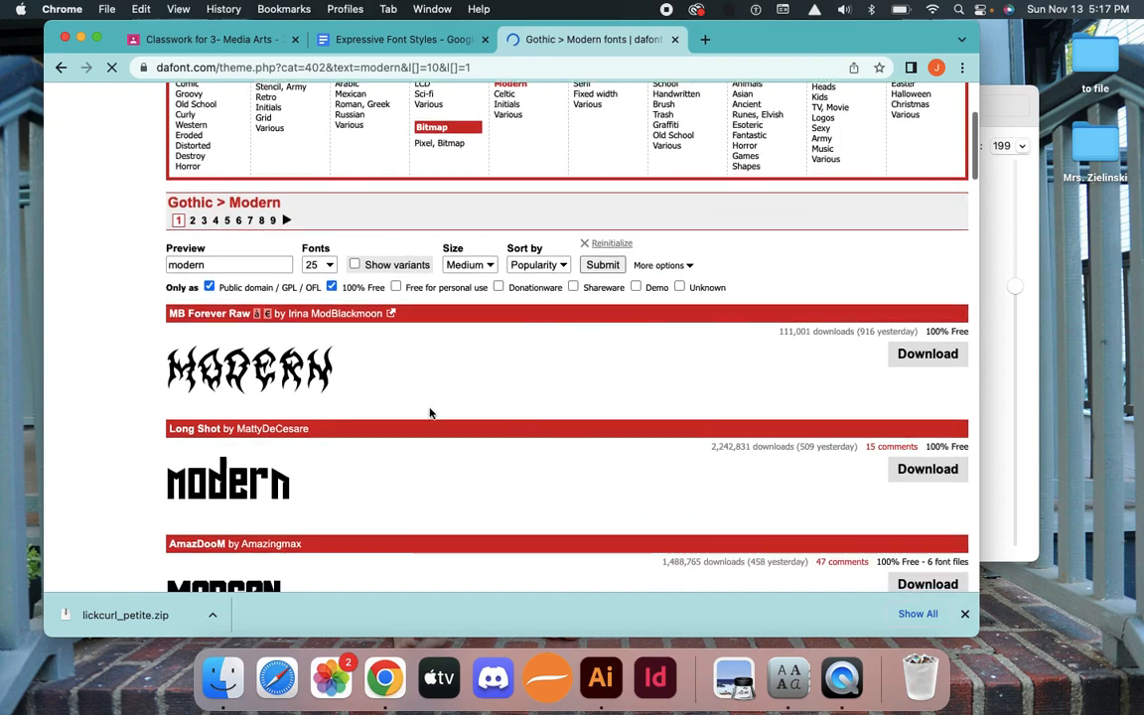
pyautogui.scroll(-2, 306, 388)
pyautogui.scroll(-8, 306, 391)
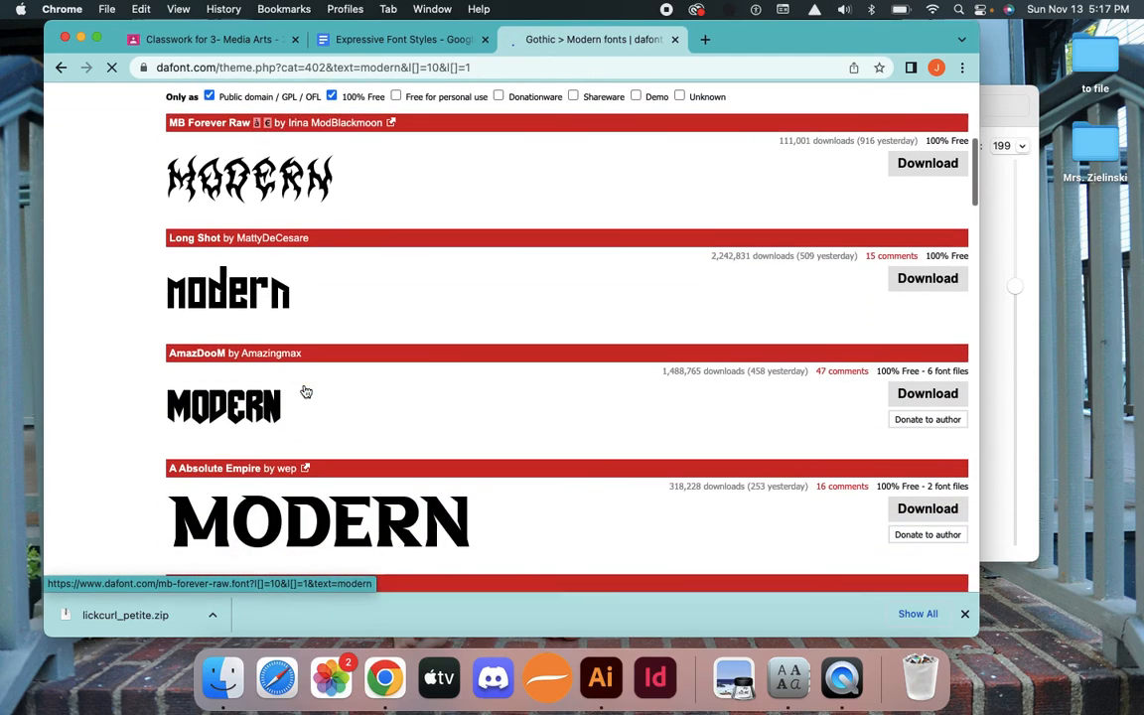
pyautogui.scroll(-10, 306, 391)
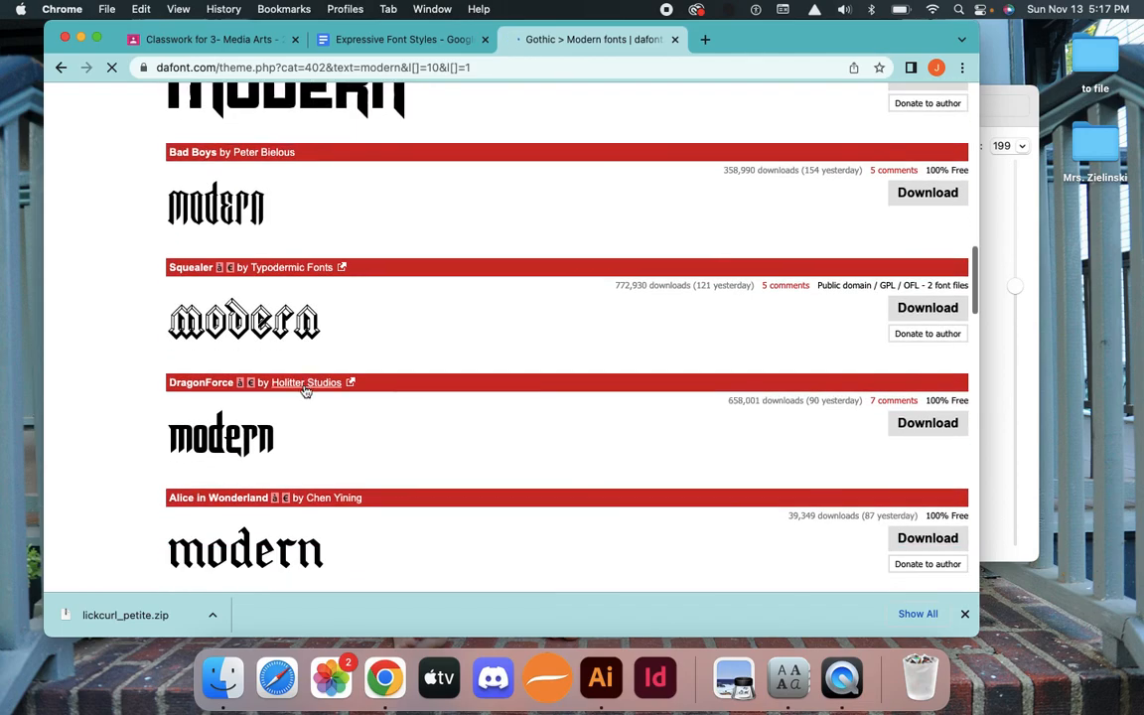
pyautogui.scroll(20, 305, 389)
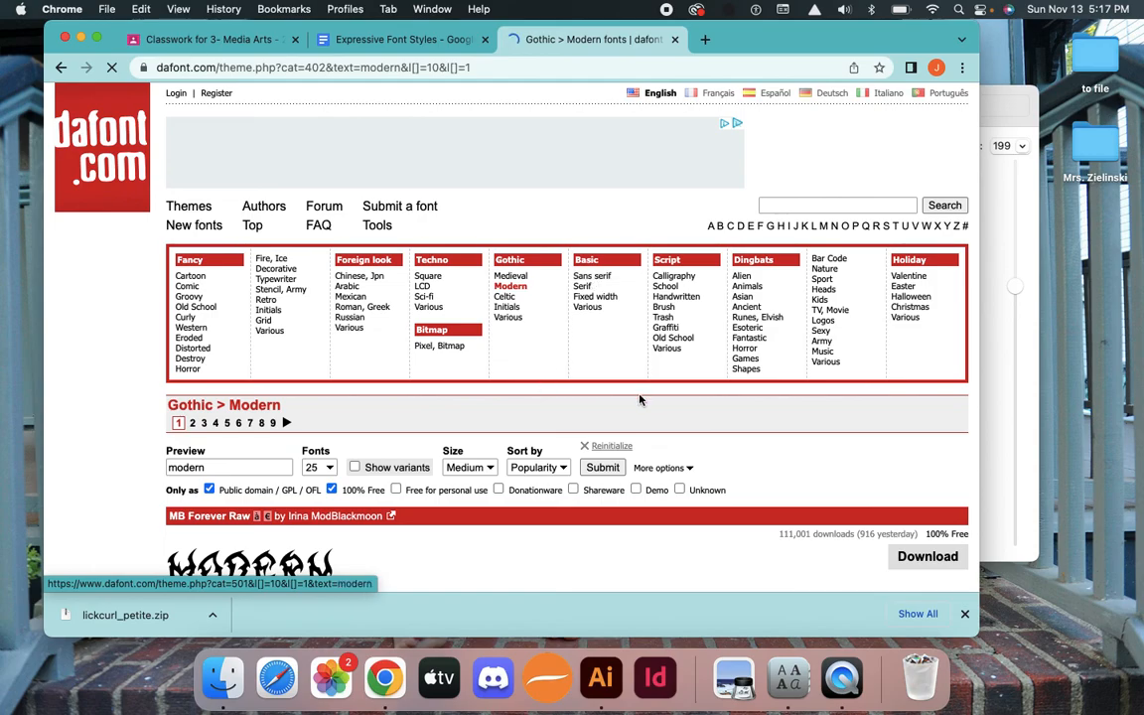
pyautogui.scroll(-3, 554, 460)
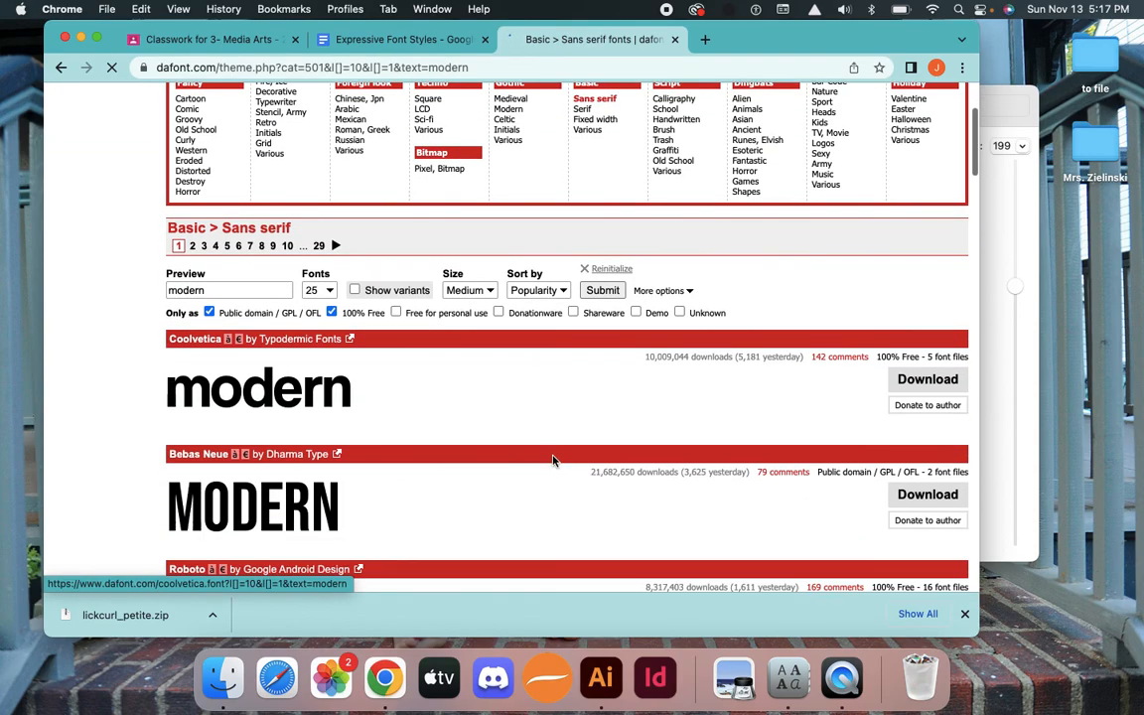
pyautogui.scroll(-3, 554, 460)
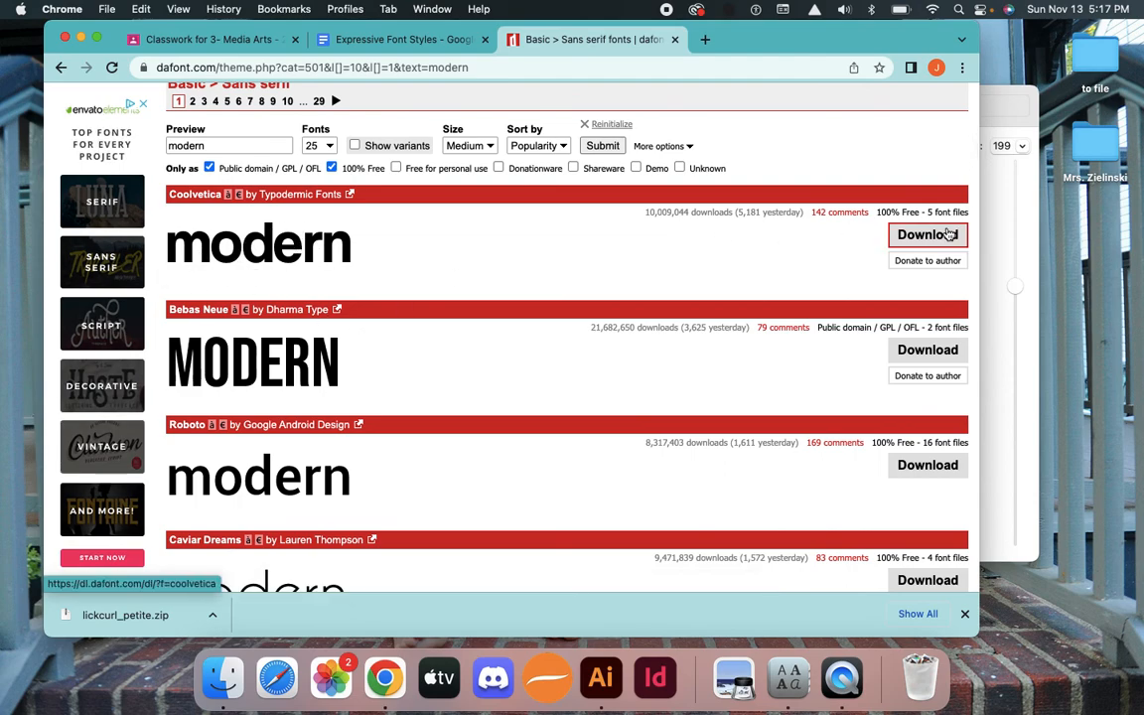
pyautogui.click(936, 236)
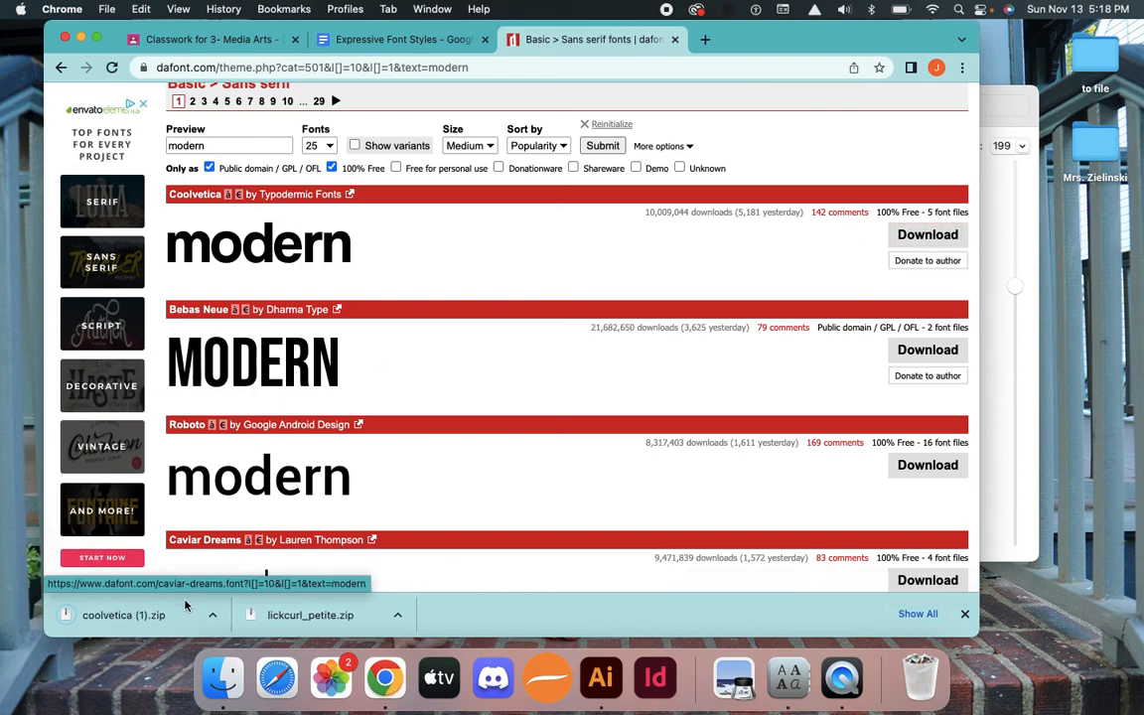
# Extract coolvetica (1).zip in Downloads and open its five OpenType font files in Font Book
pyautogui.click(127, 616)
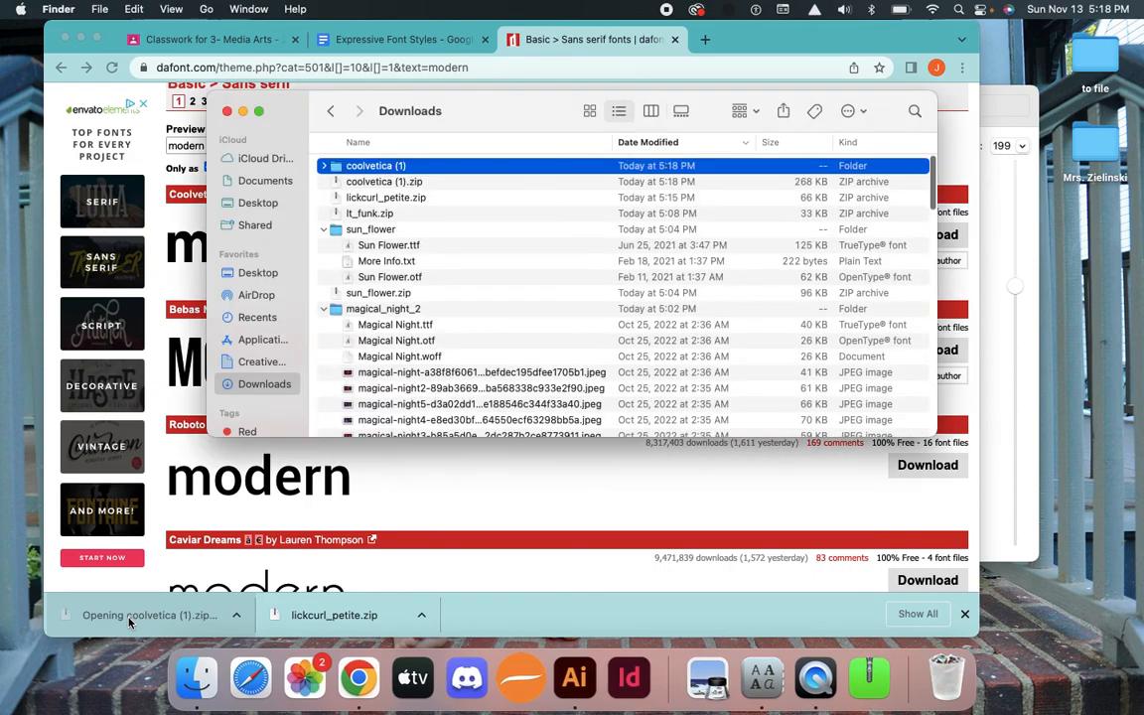
pyautogui.click(323, 166)
pyautogui.click(346, 183)
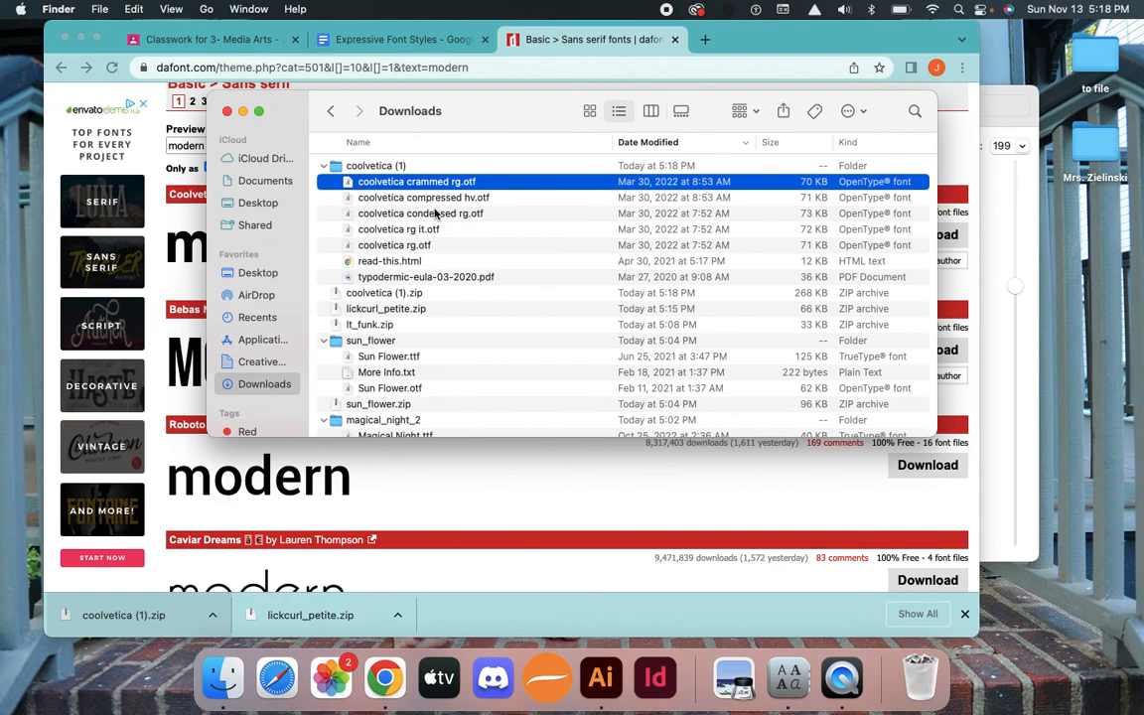
pyautogui.keyDown('shift'); pyautogui.click(370, 247); pyautogui.keyUp('shift')
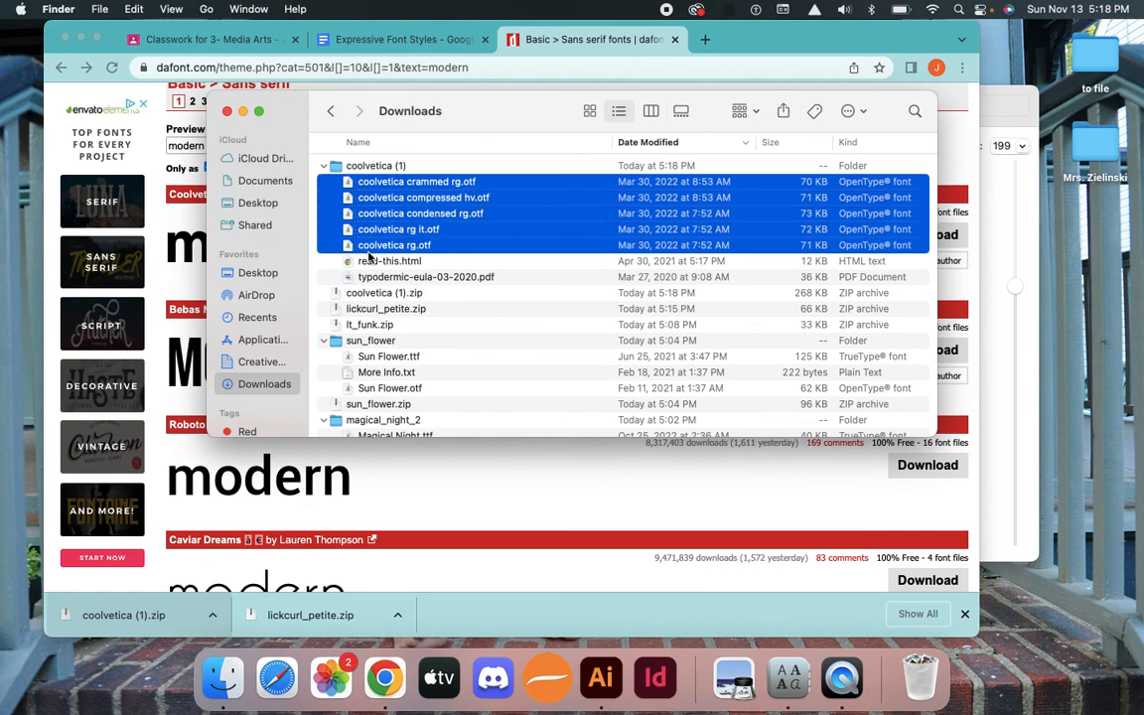
pyautogui.doubleClick(348, 199)
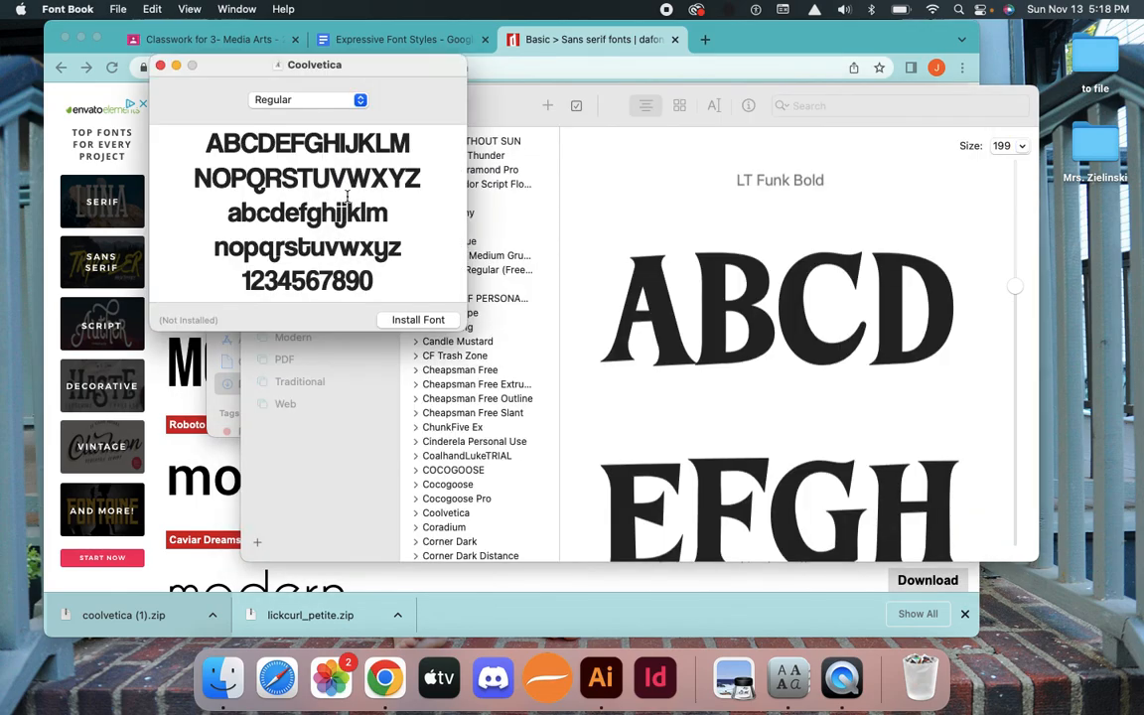
# Install the Coolvetica font in Font Book and apply Coolvetica Regular to the word "modern" in Illustrator
pyautogui.click(408, 323)
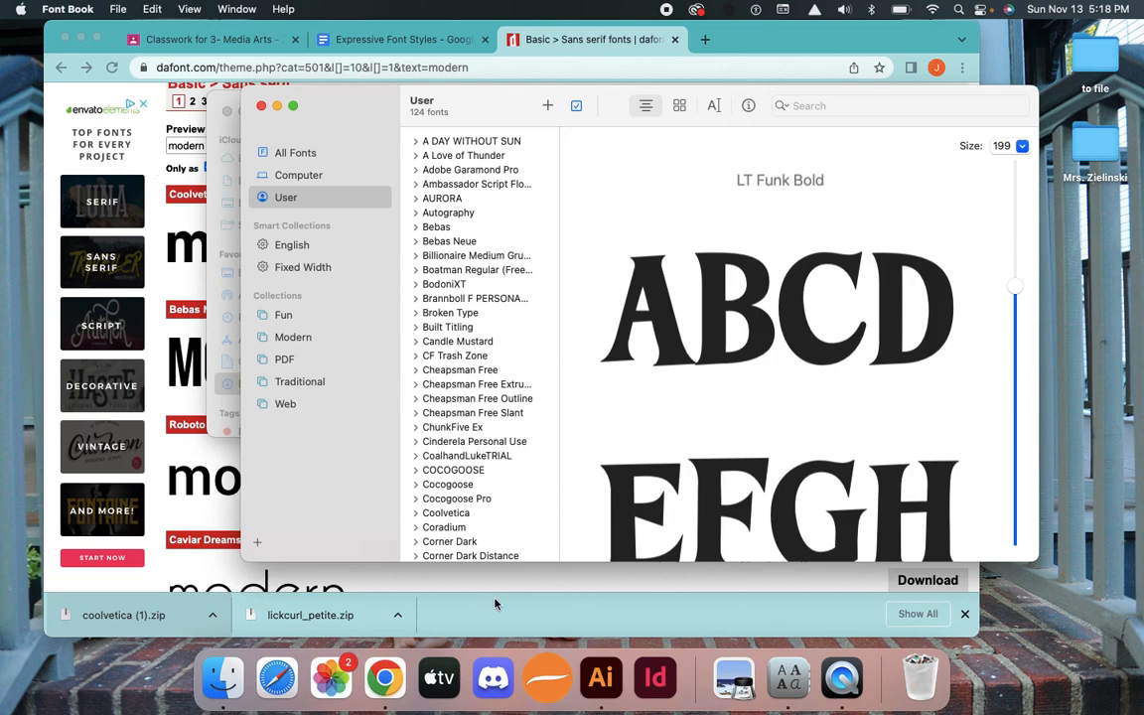
pyautogui.click(600, 678)
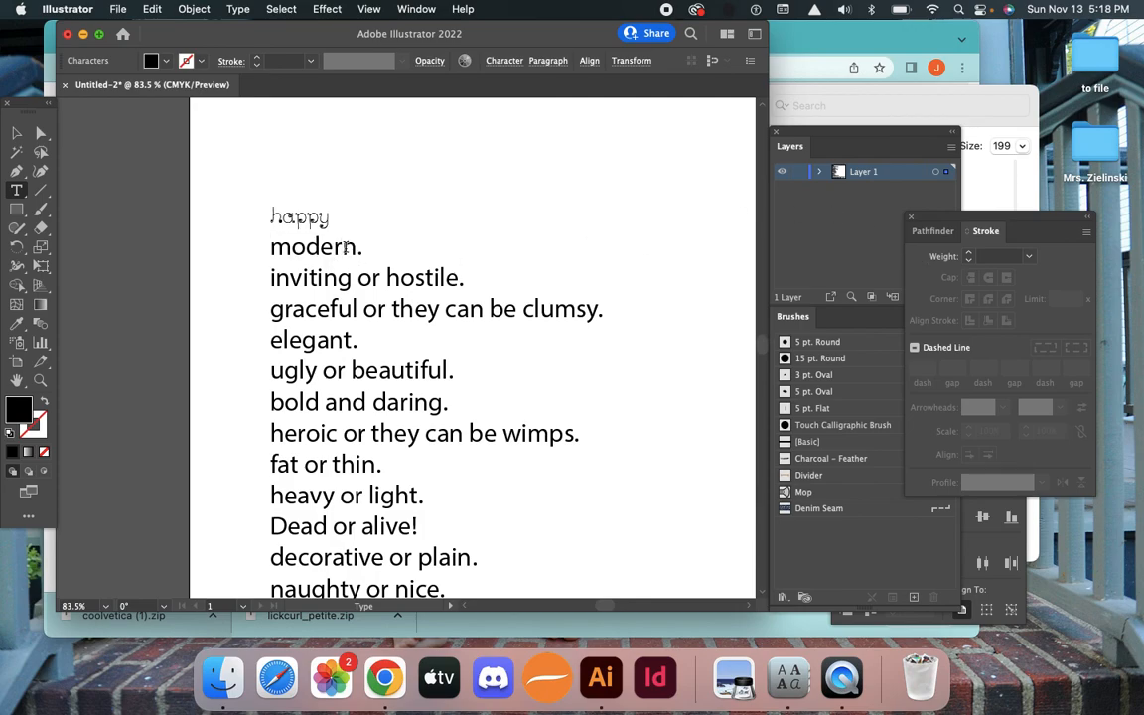
pyautogui.press('super+t')
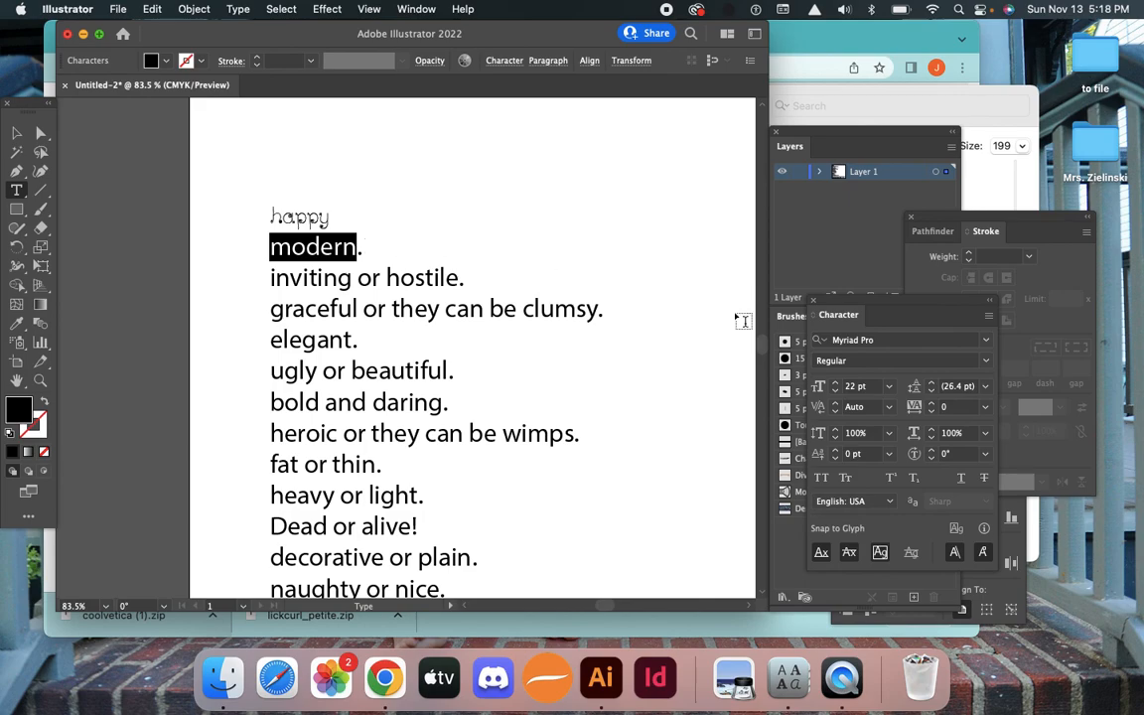
pyautogui.click(884, 340)
pyautogui.write('cool')
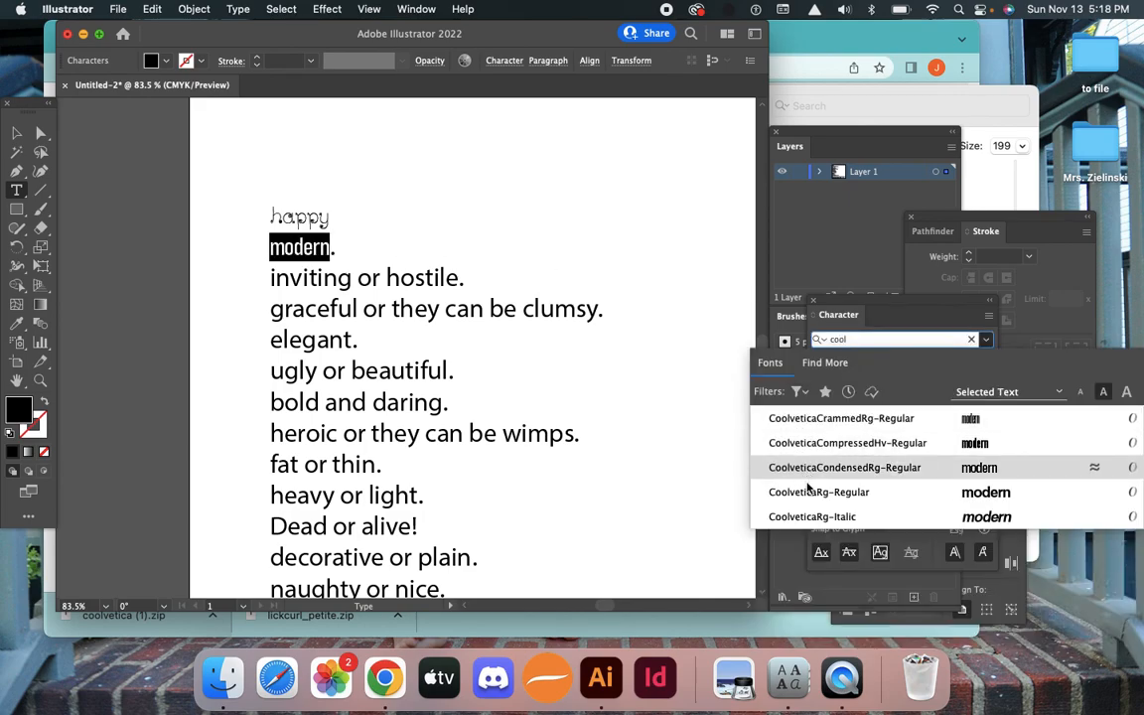
pyautogui.click(984, 490)
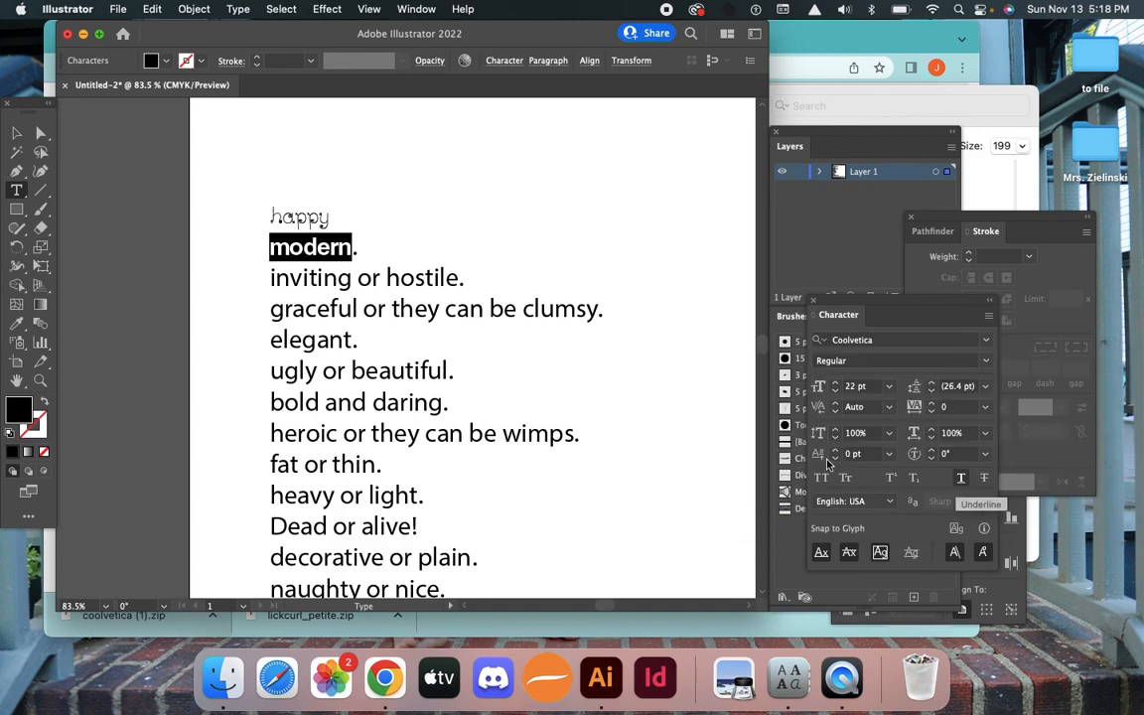
# Look through the rest of the word list, including the two extra words and their font instructions at the end
pyautogui.scroll(1, 428, 295)
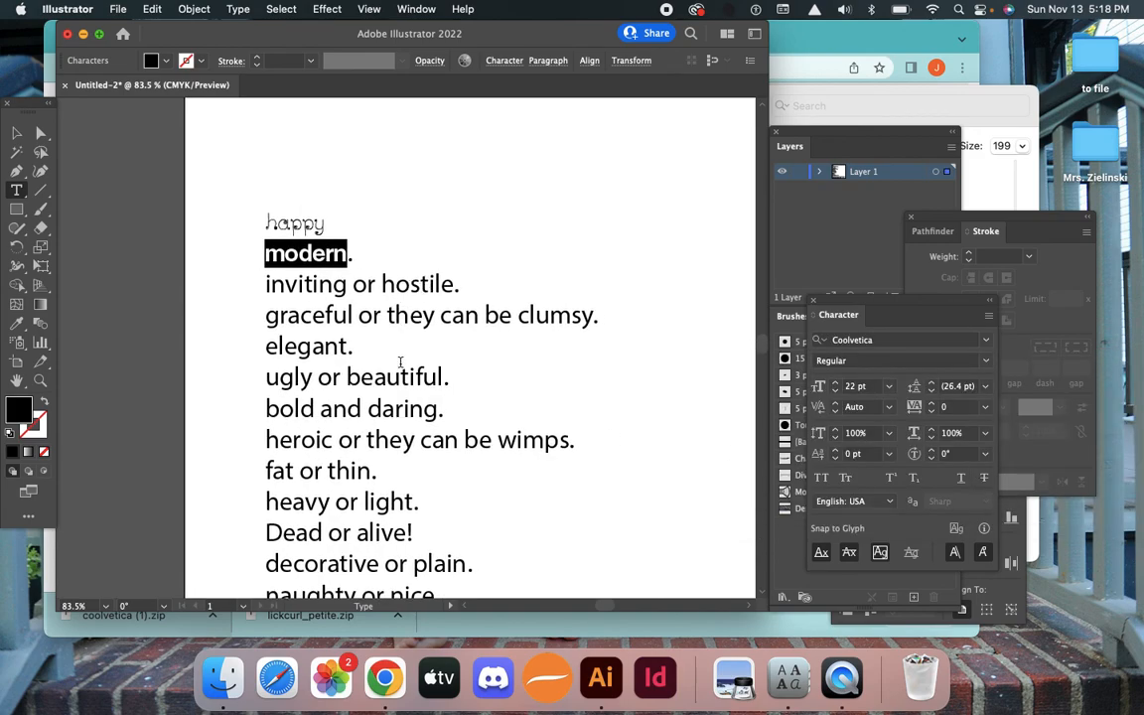
pyautogui.scroll(-10, 400, 362)
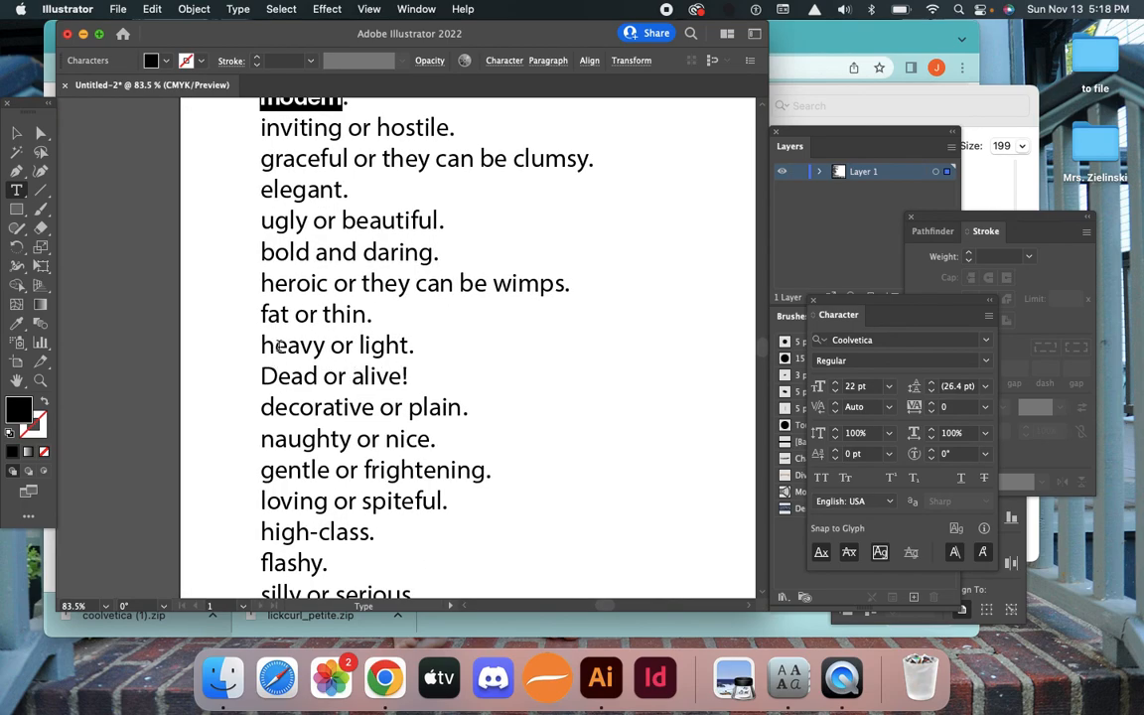
pyautogui.scroll(2, 268, 344)
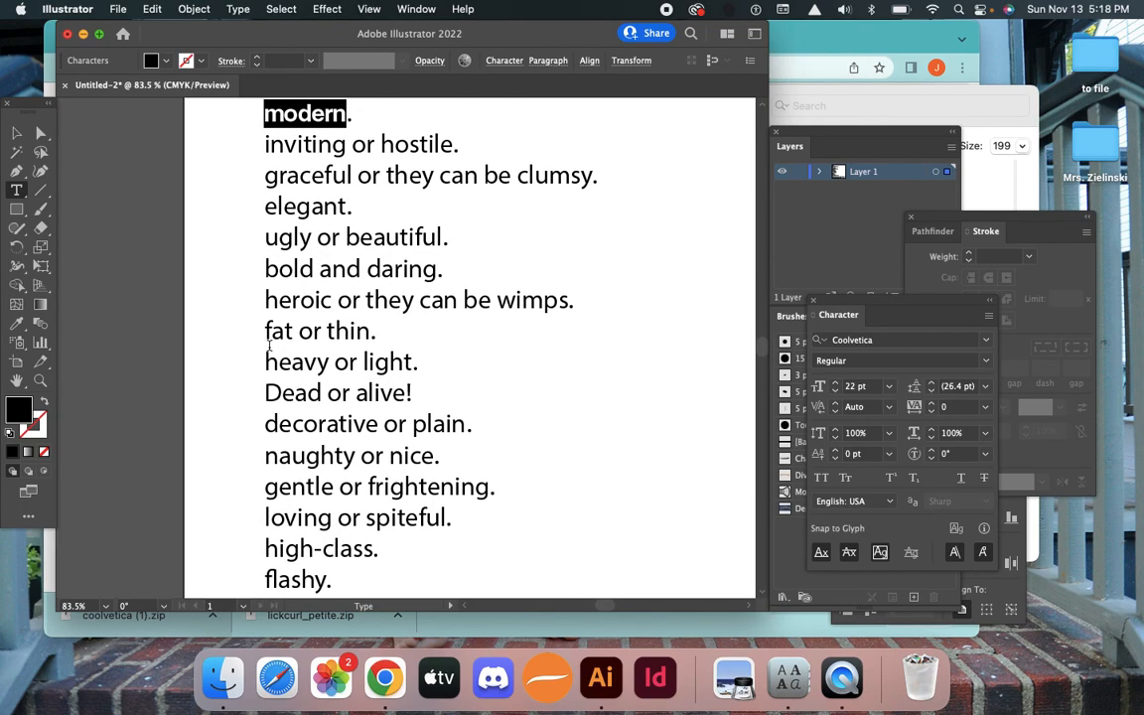
pyautogui.scroll(-13, 268, 345)
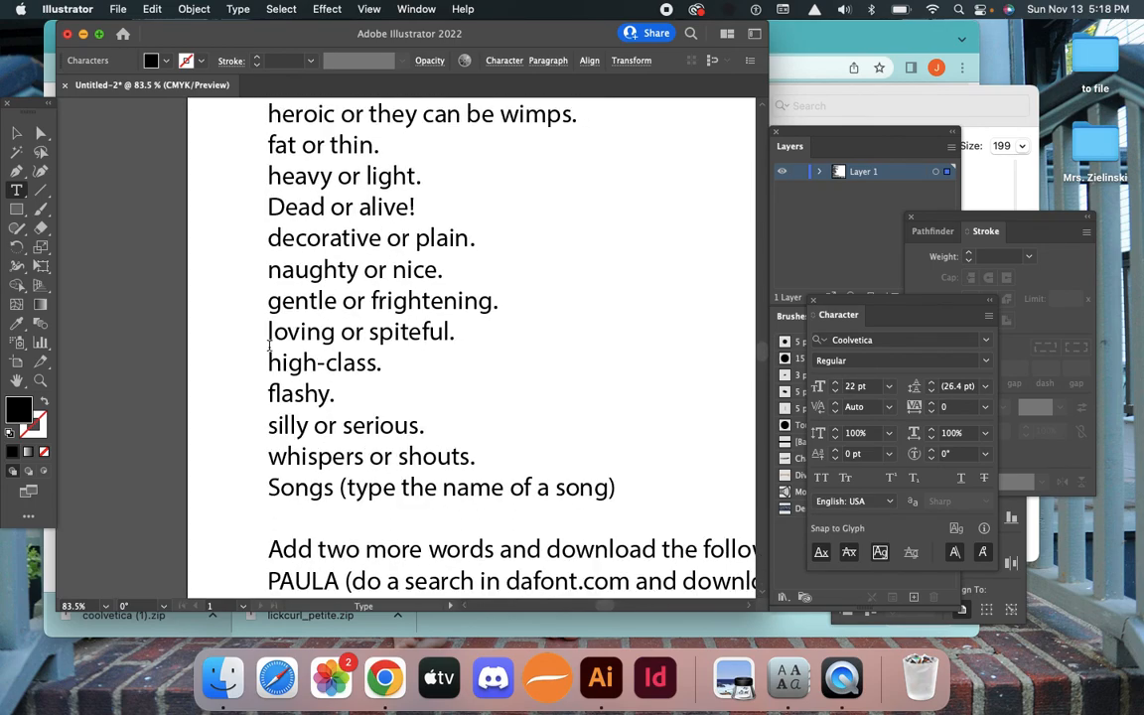
pyautogui.scroll(-13, 268, 345)
pyautogui.hscroll(10, 268, 344)
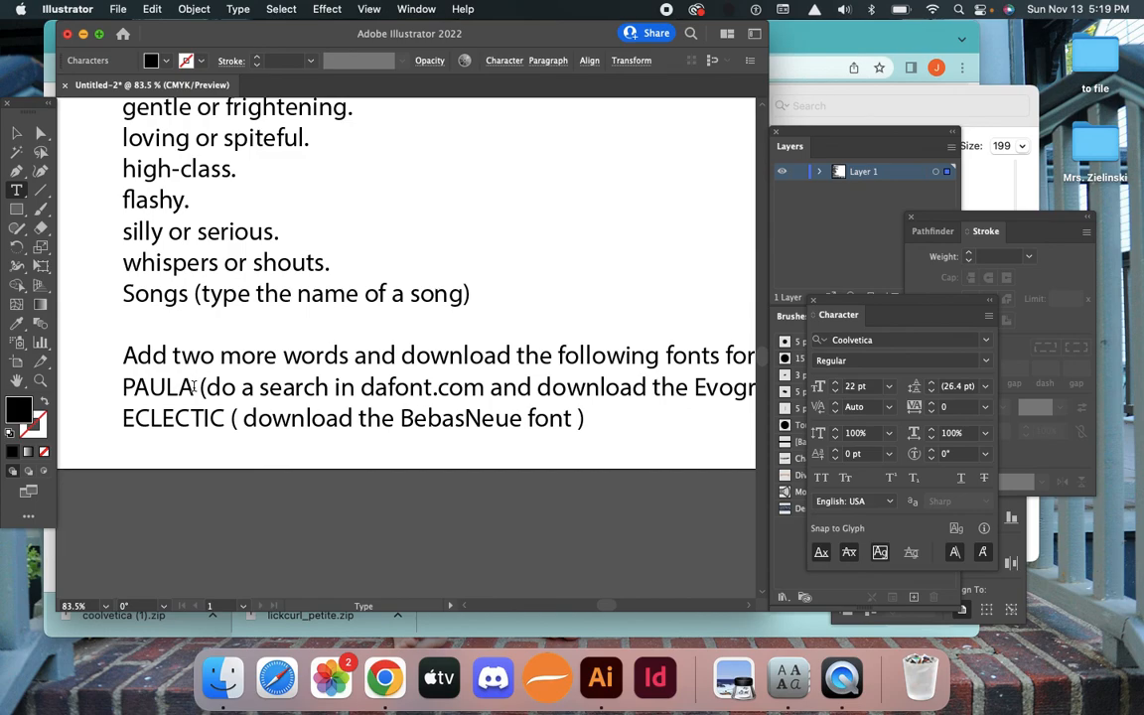
pyautogui.hscroll(5, 313, 377)
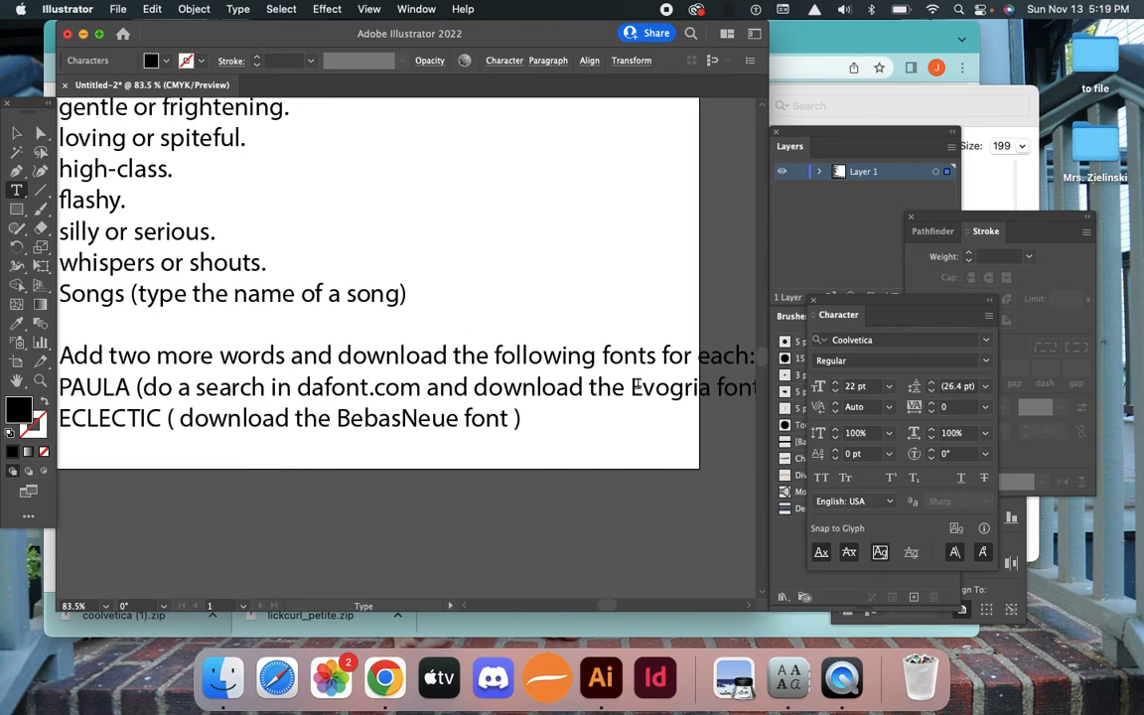
pyautogui.hscroll(-8, 422, 420)
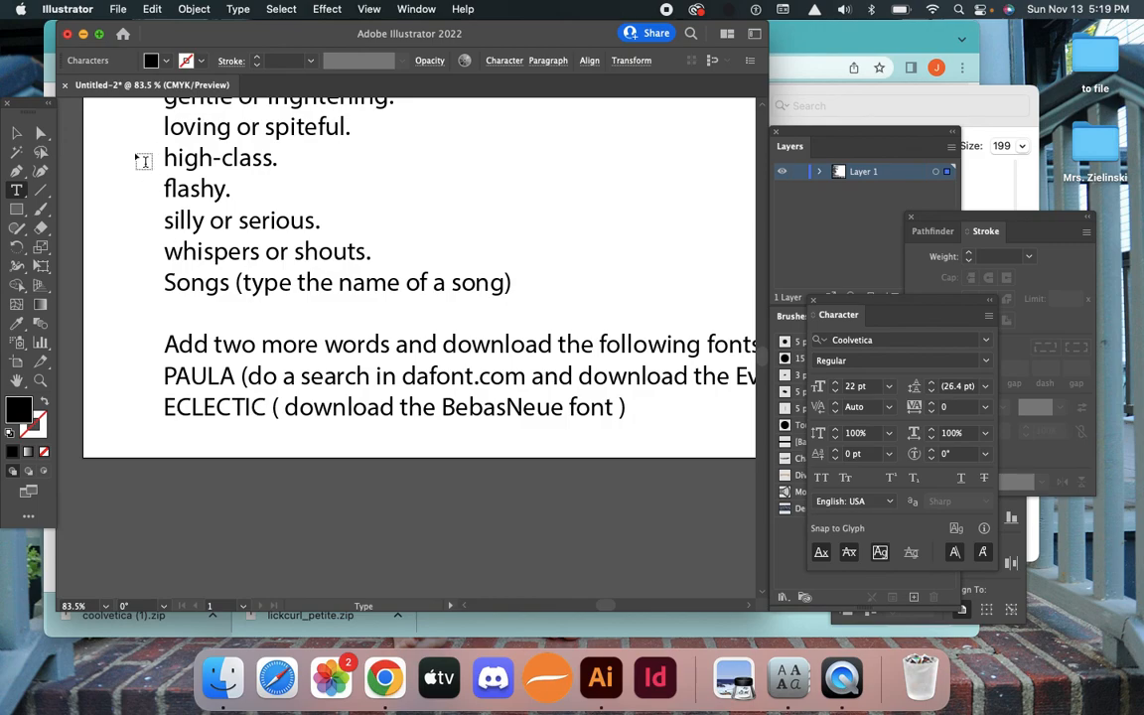
pyautogui.scroll(4, 184, 149)
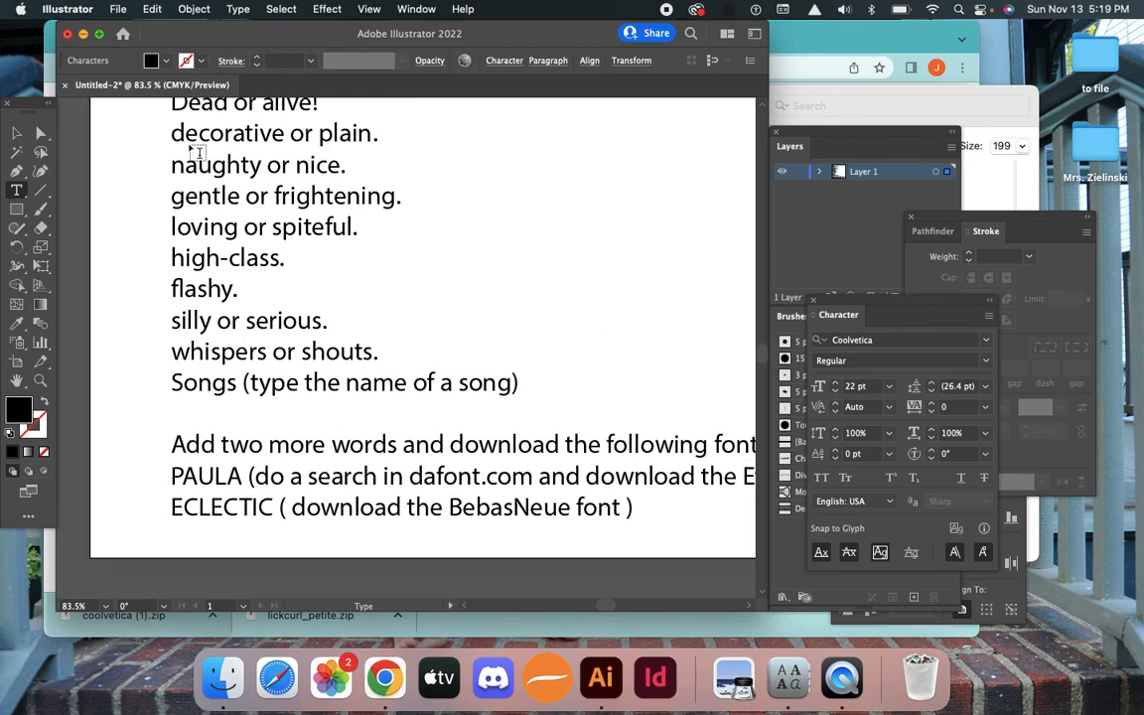
pyautogui.scroll(14, 195, 151)
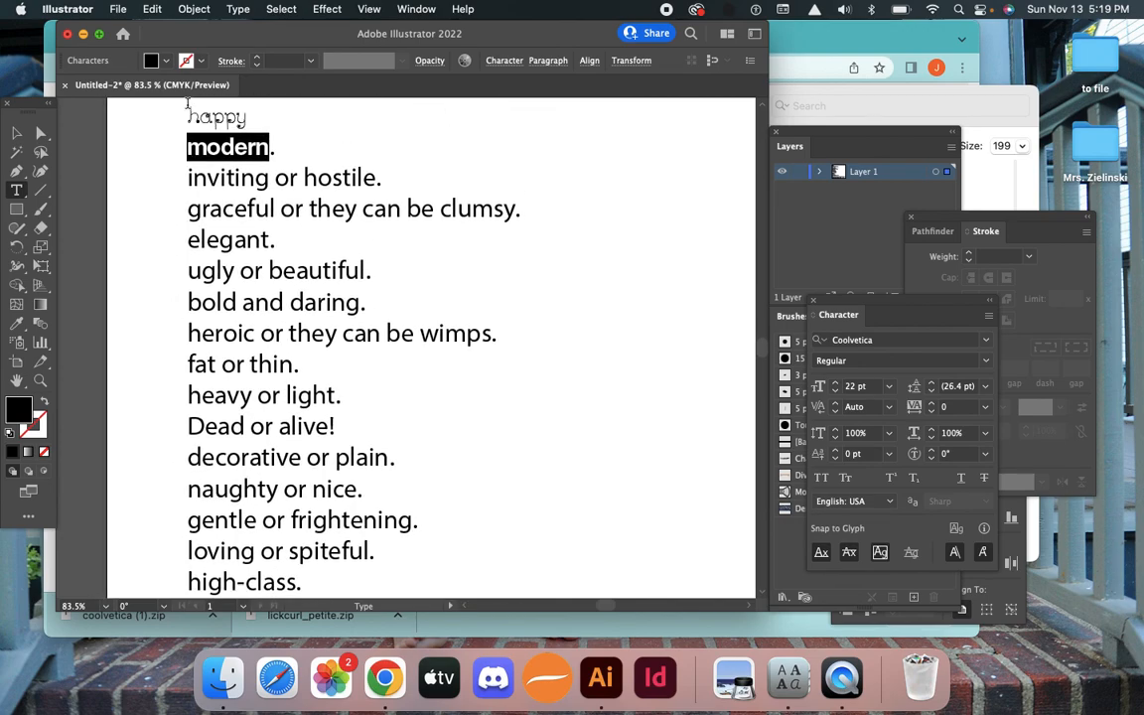
# Save the document on the computer as "font styles.ai" in the iCloud Desktop folder, using the Illustrator 2020 version
pyautogui.click(118, 10)
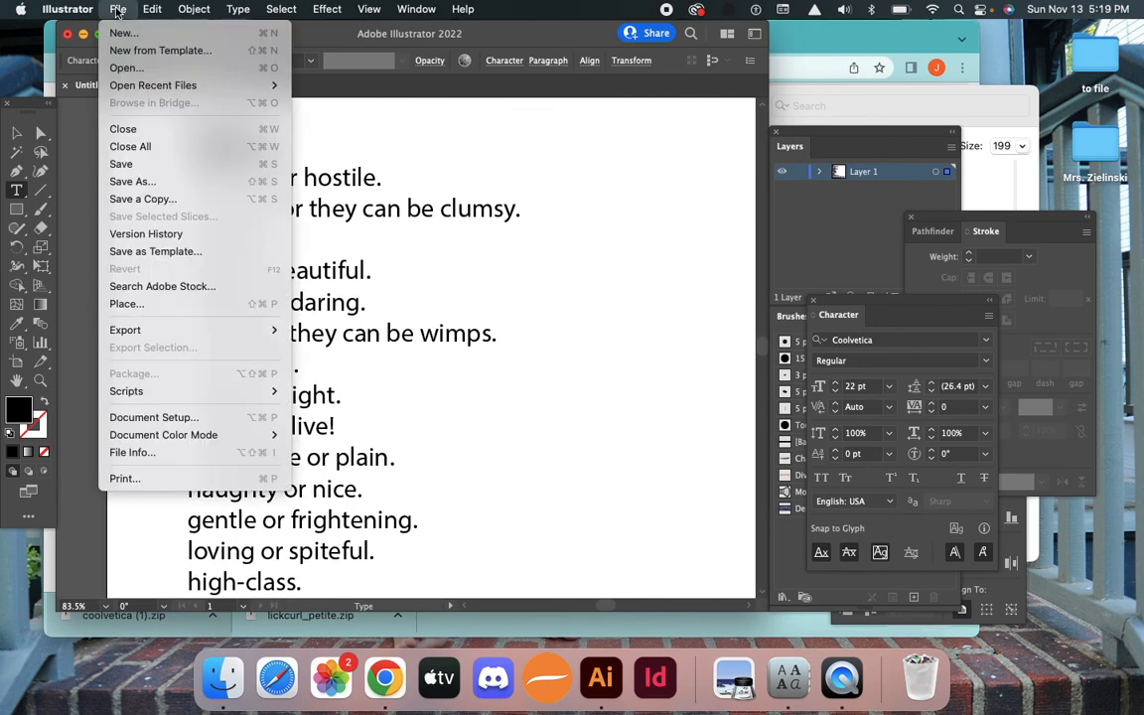
pyautogui.click(123, 165)
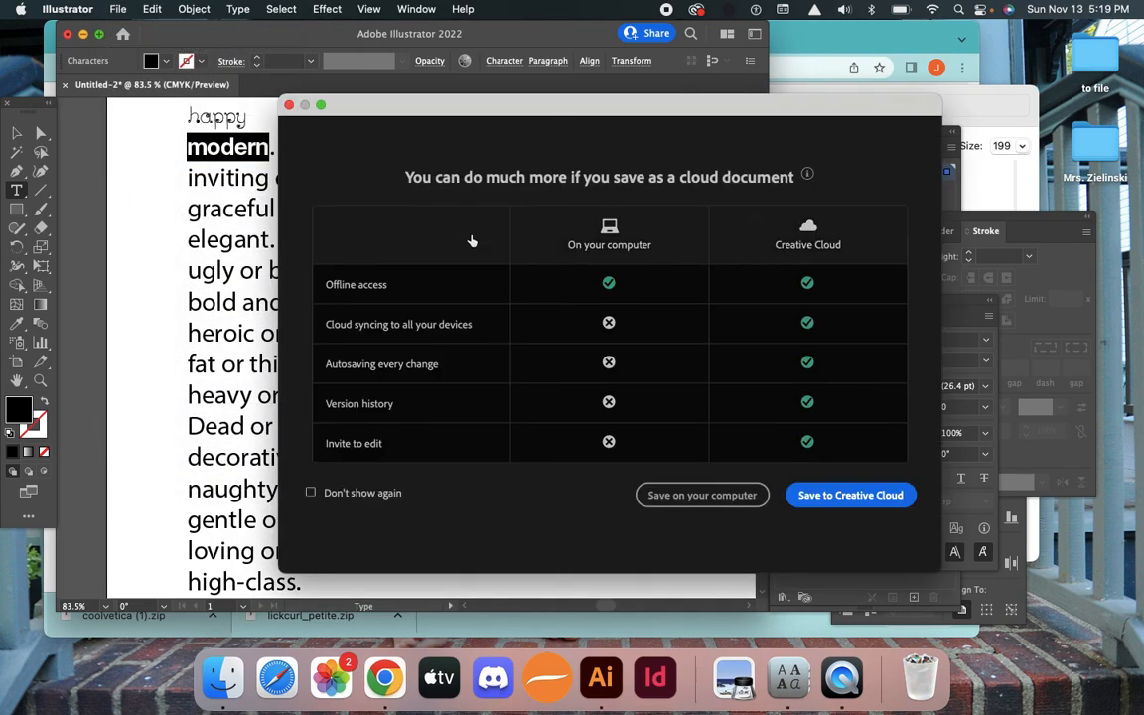
pyautogui.click(695, 503)
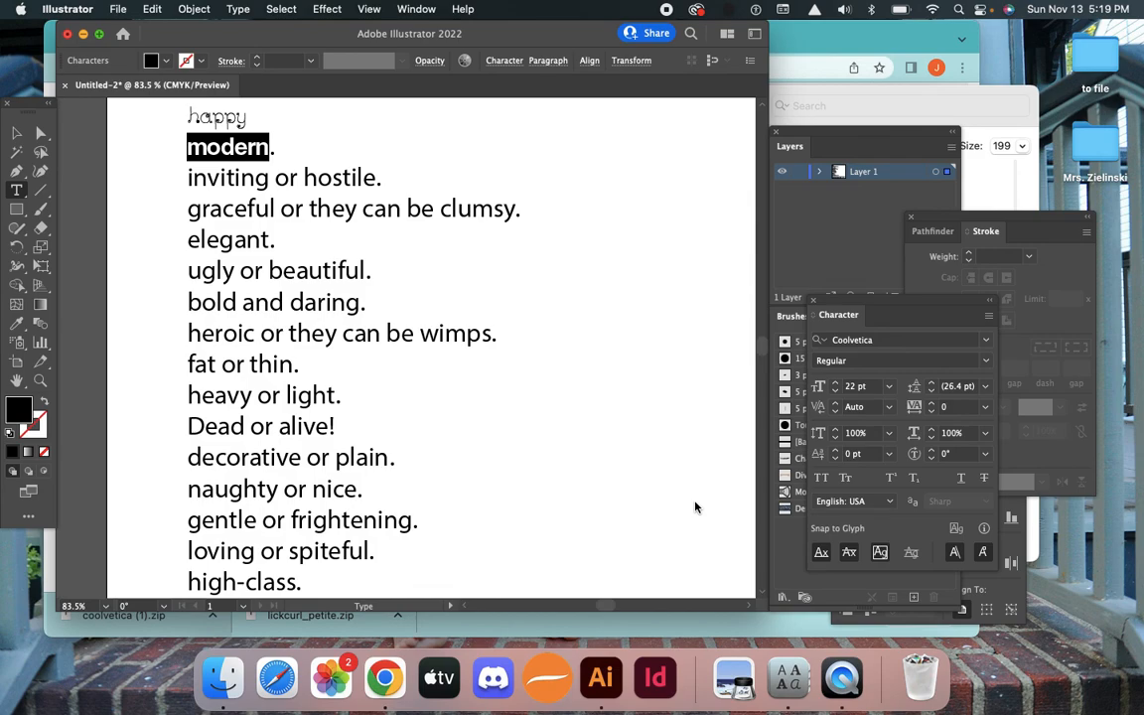
pyautogui.write('font')
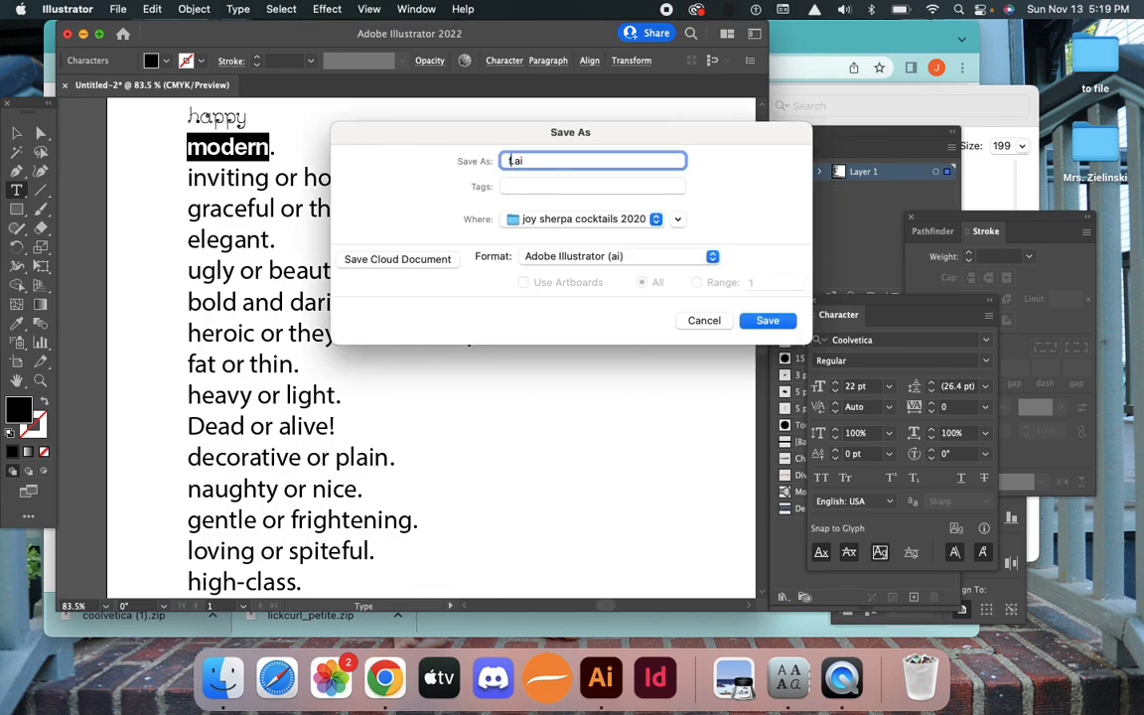
pyautogui.write(' styles')
pyautogui.click(542, 219)
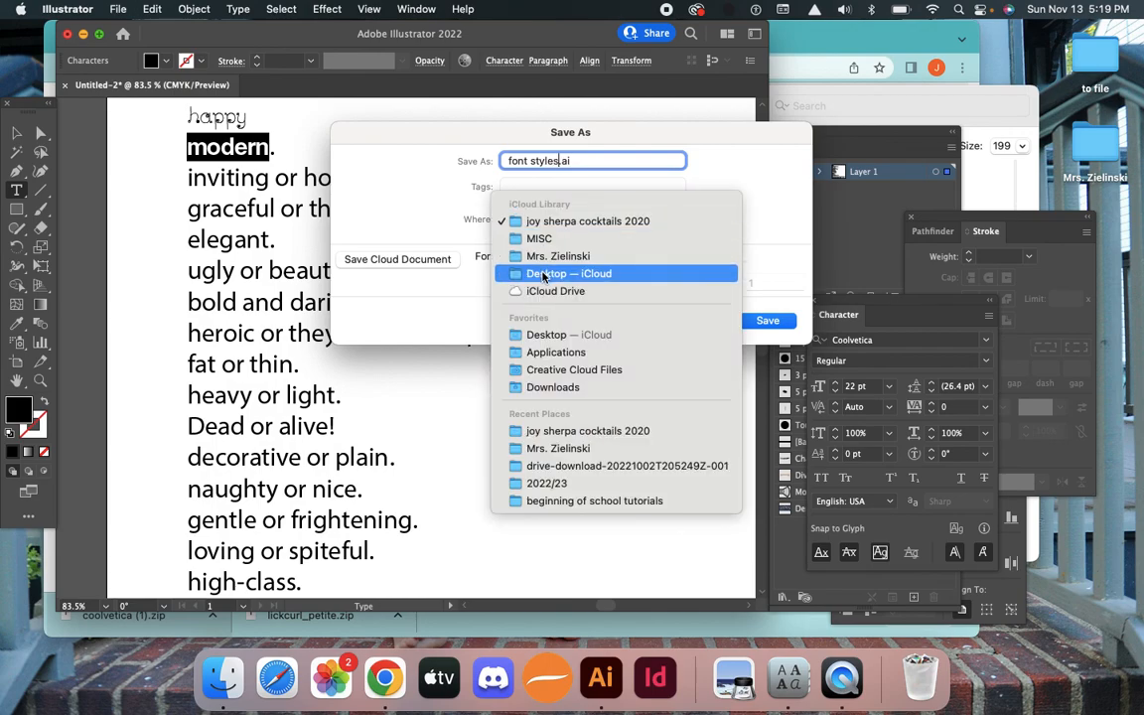
pyautogui.click(536, 274)
pyautogui.press('Return')
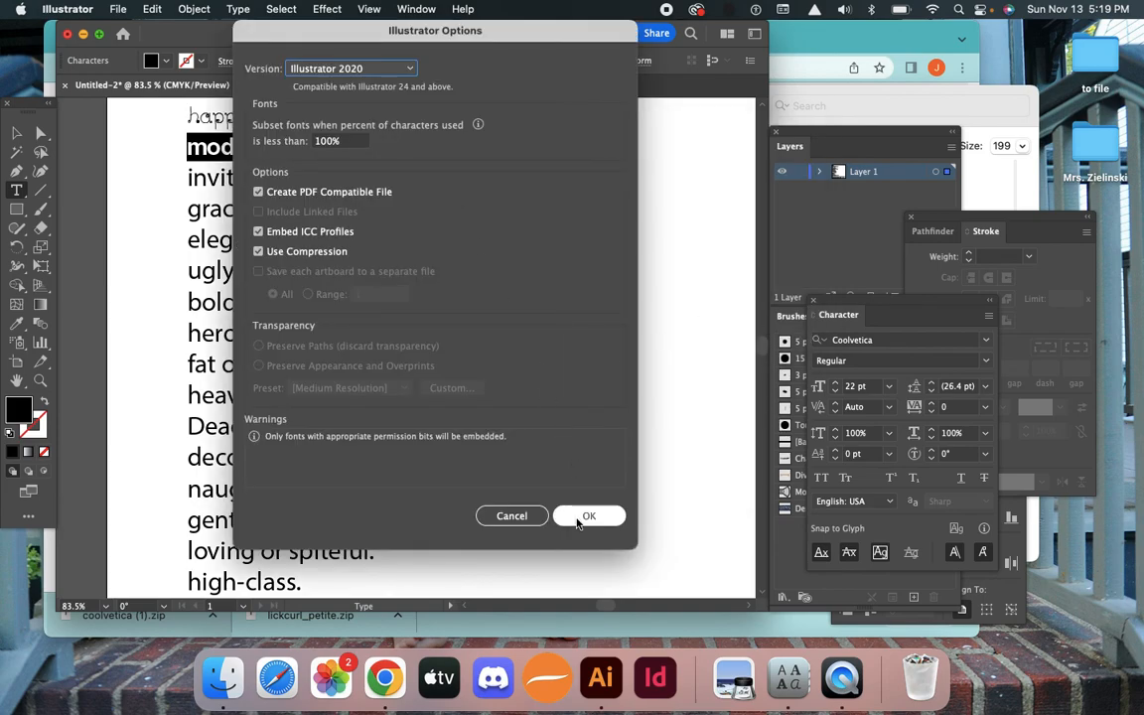
pyautogui.click(384, 69)
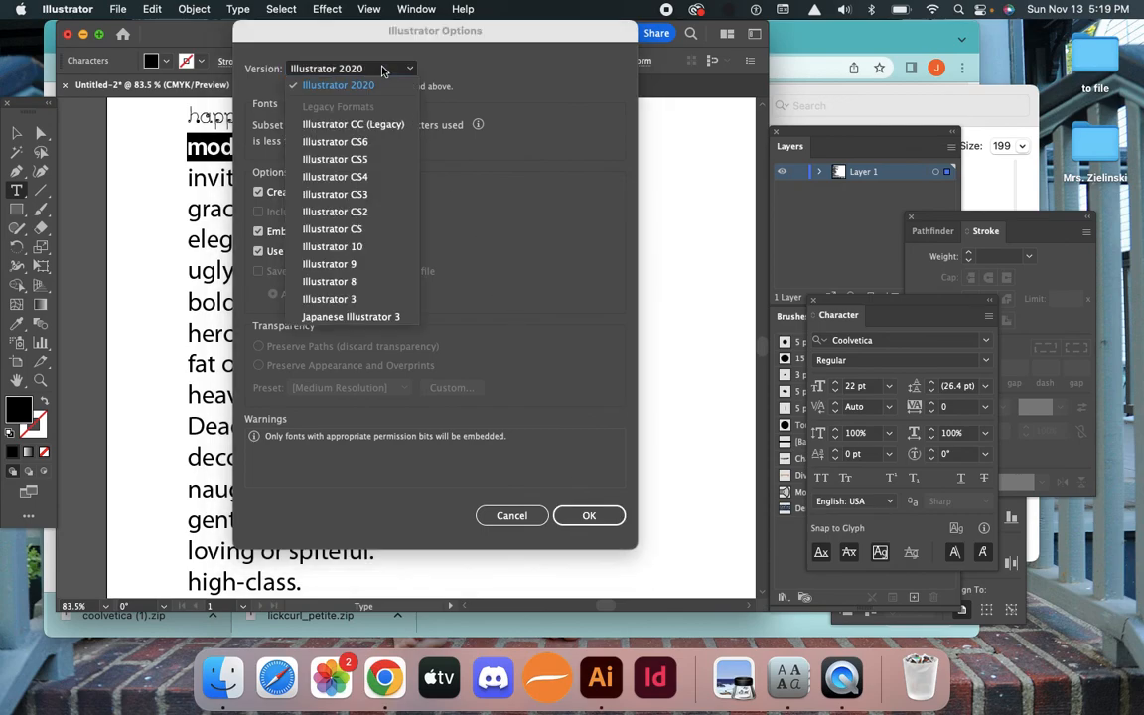
pyautogui.click(384, 70)
pyautogui.click(589, 516)
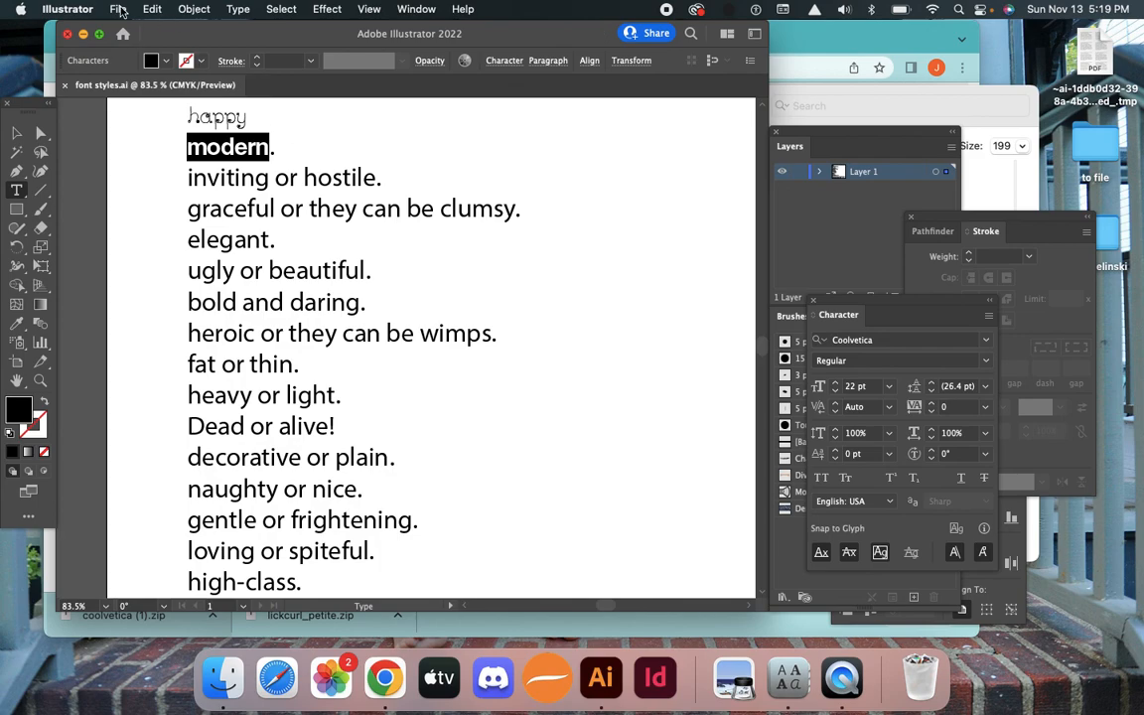
# Export the document to the Desktop as the JPEG "font styles.jpg" at maximum quality and Screen (72 ppi) resolution
pyautogui.click(120, 10)
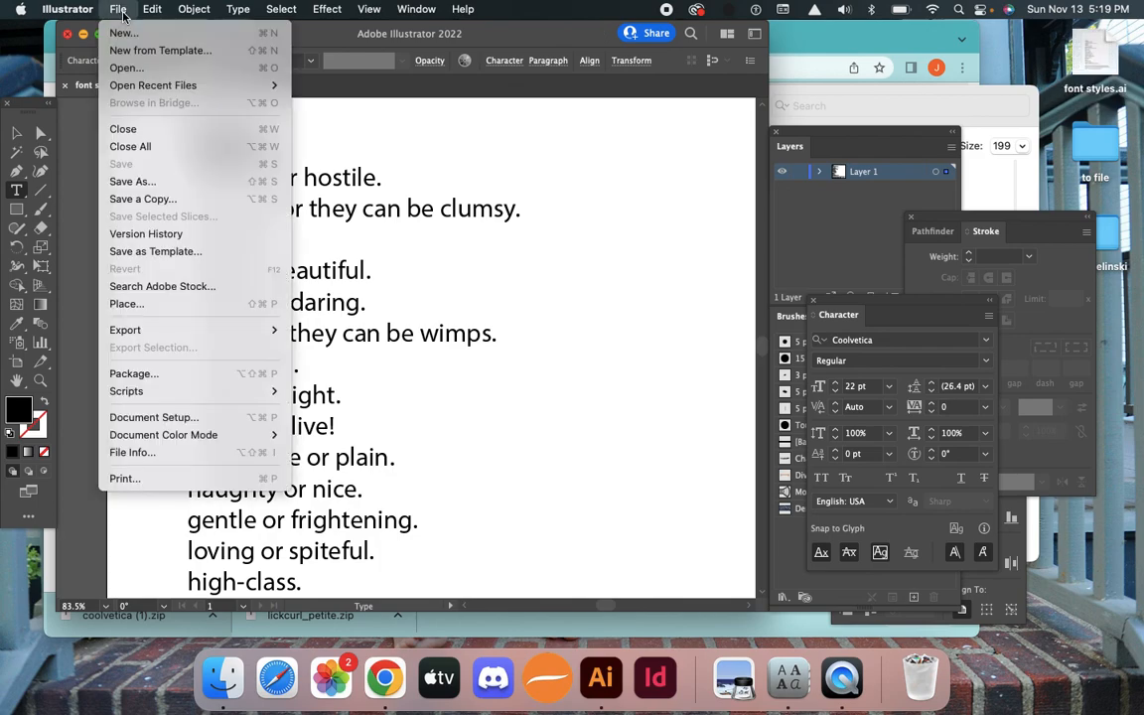
pyautogui.moveTo(148, 329)
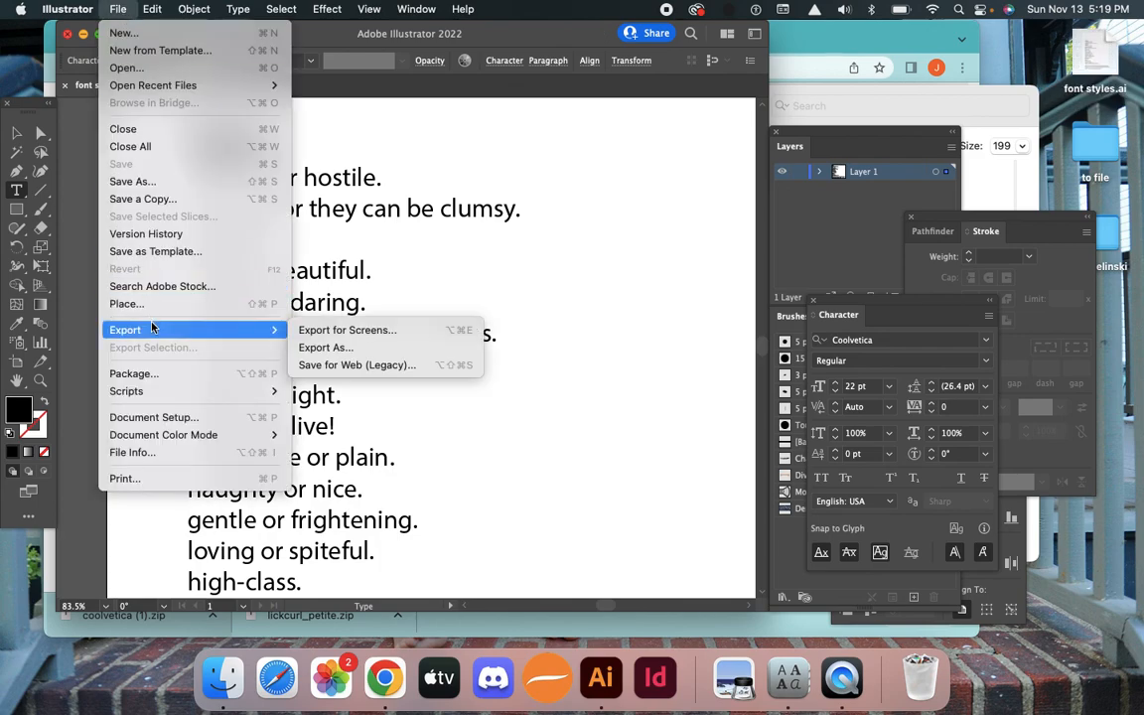
pyautogui.click(325, 346)
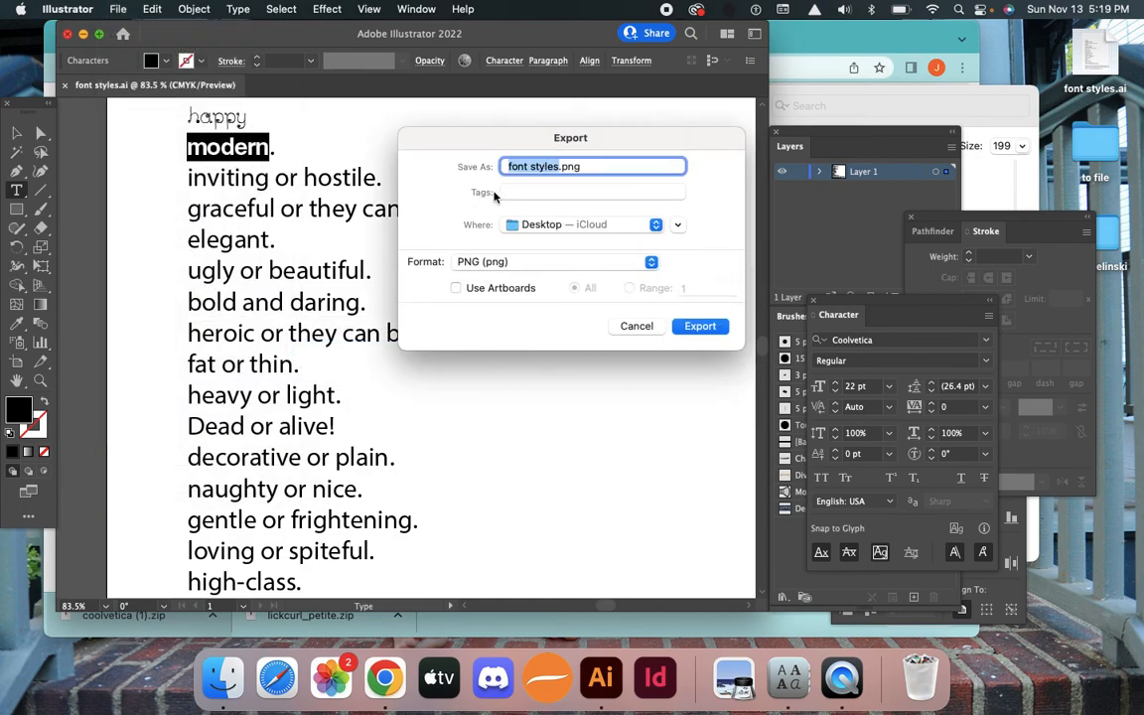
pyautogui.click(502, 265)
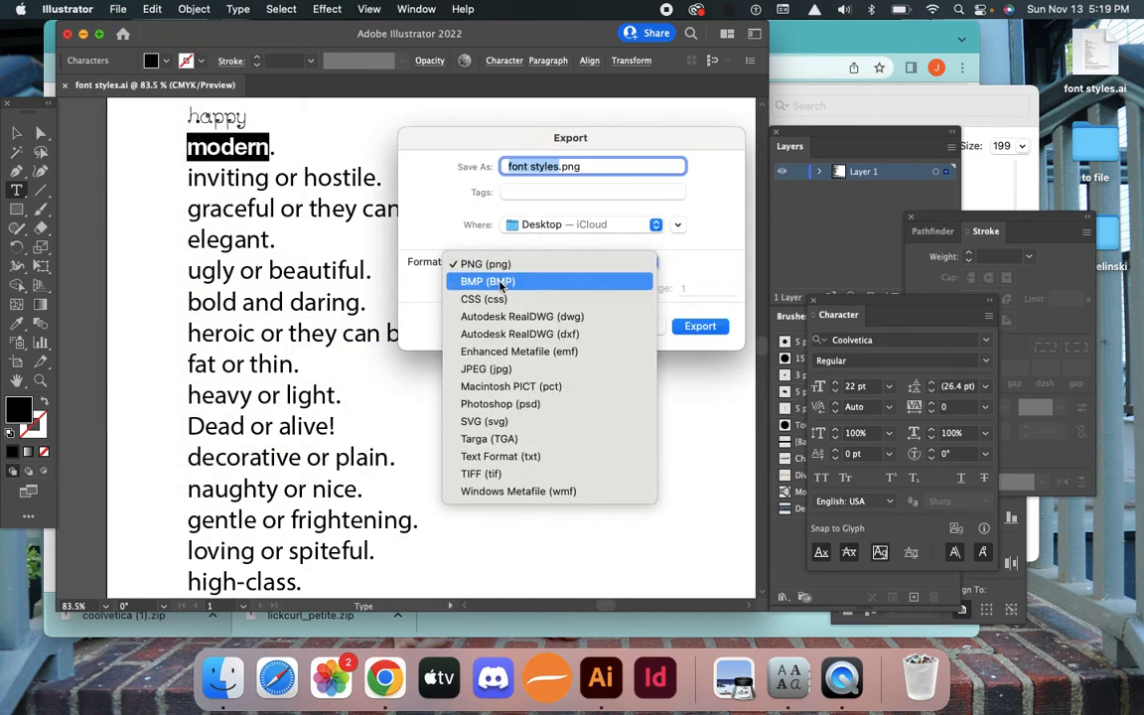
pyautogui.click(503, 371)
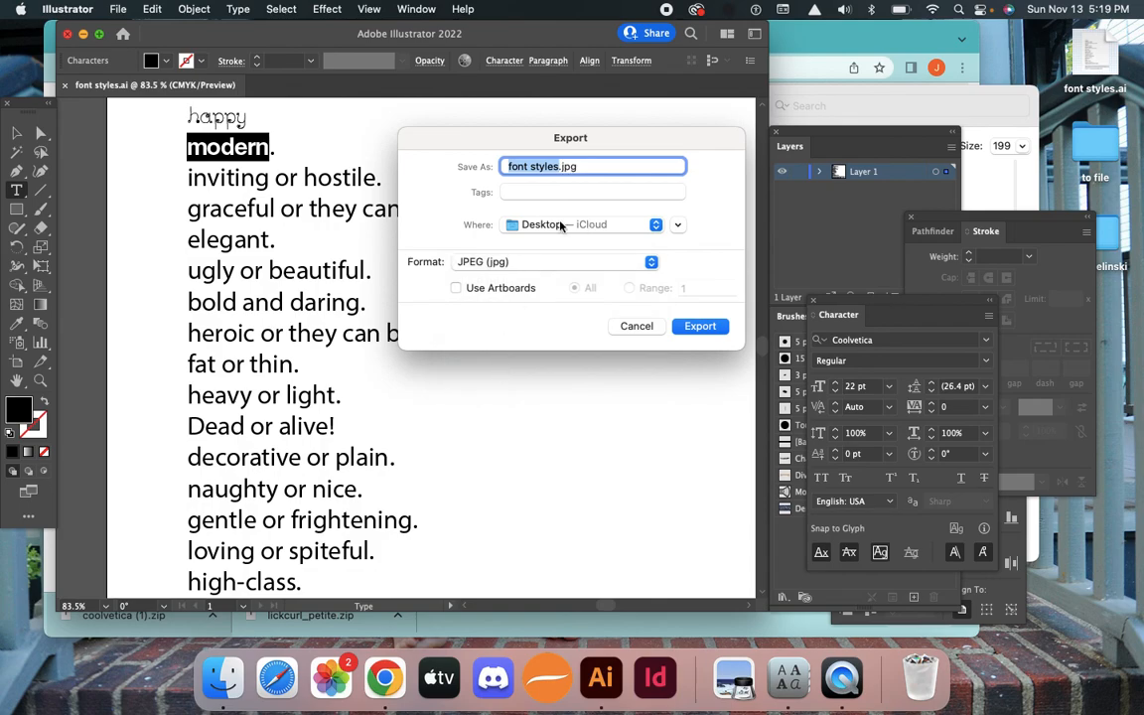
pyautogui.click(686, 325)
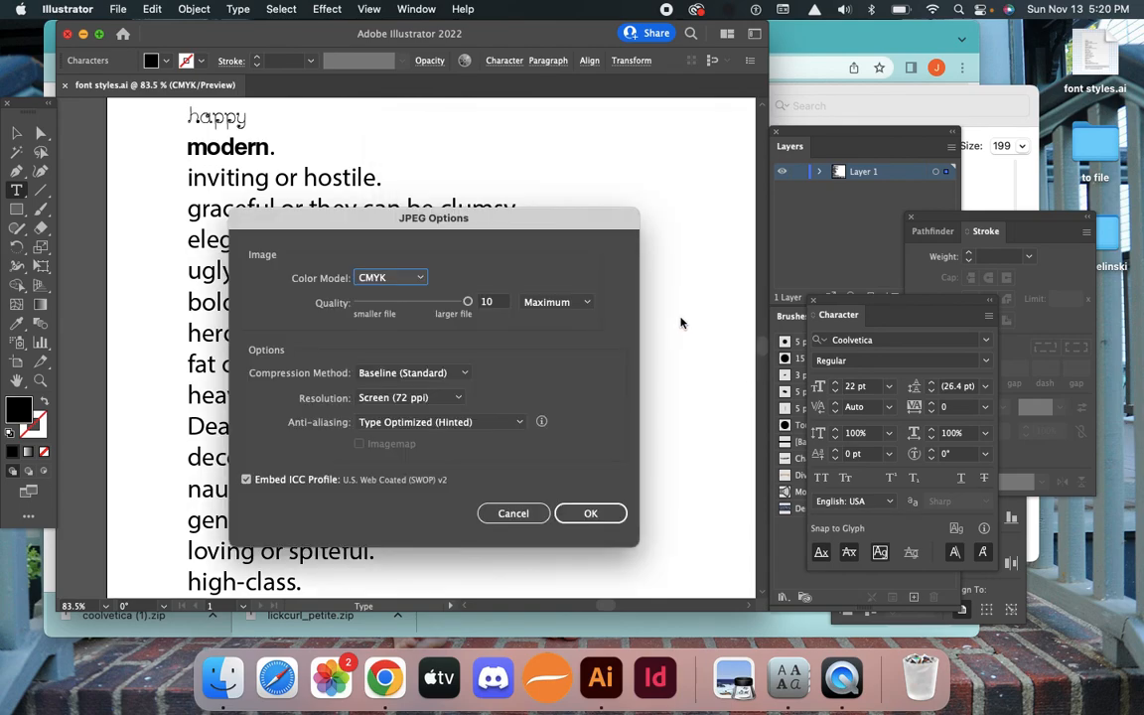
pyautogui.click(594, 512)
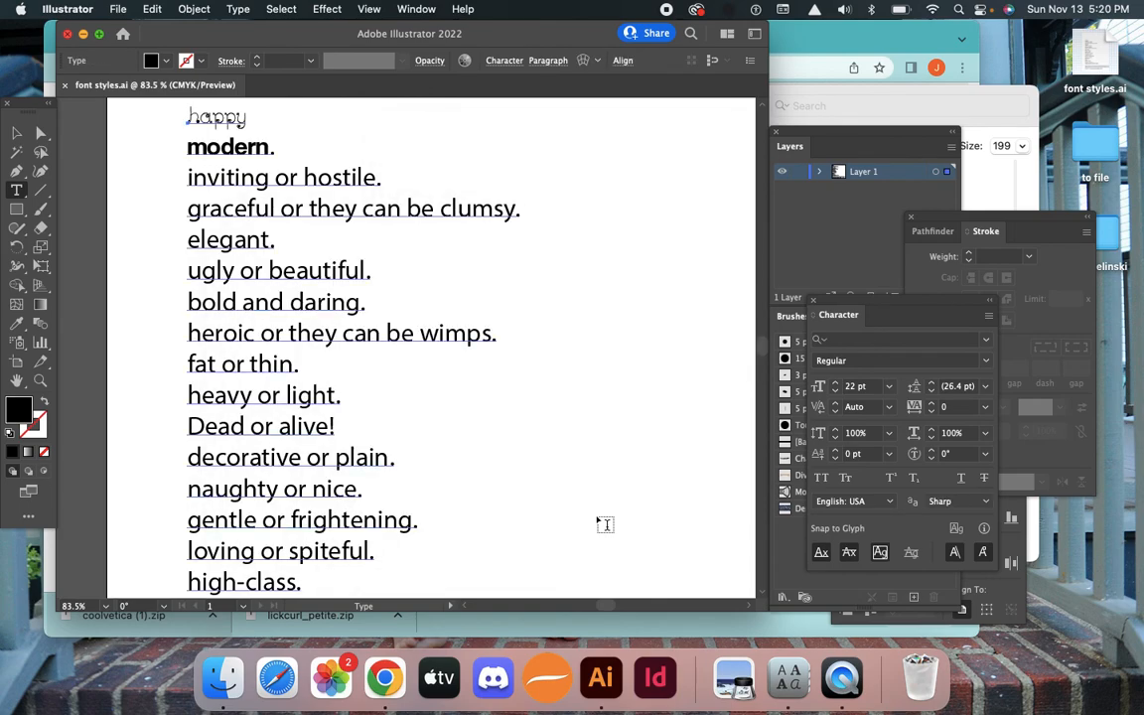
# Export "font styles.jpg" to the Desktop again, replacing the existing file, with the resolution set to High (300 ppi)
pyautogui.click(117, 9)
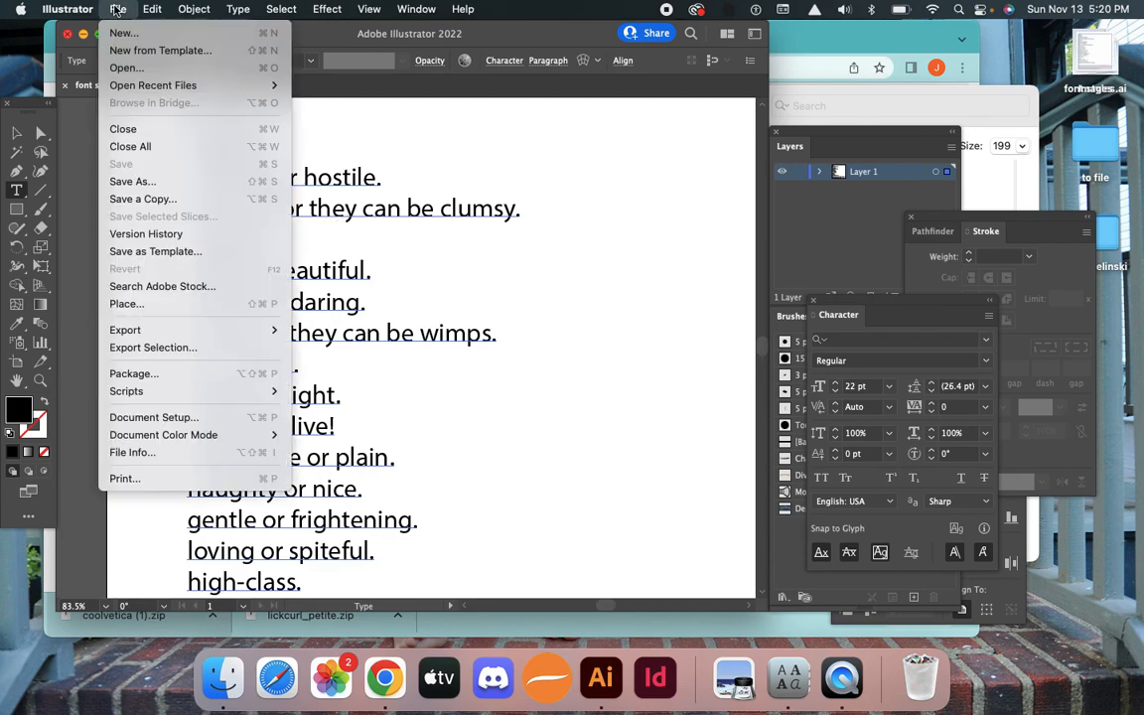
pyautogui.moveTo(239, 330)
pyautogui.click(318, 347)
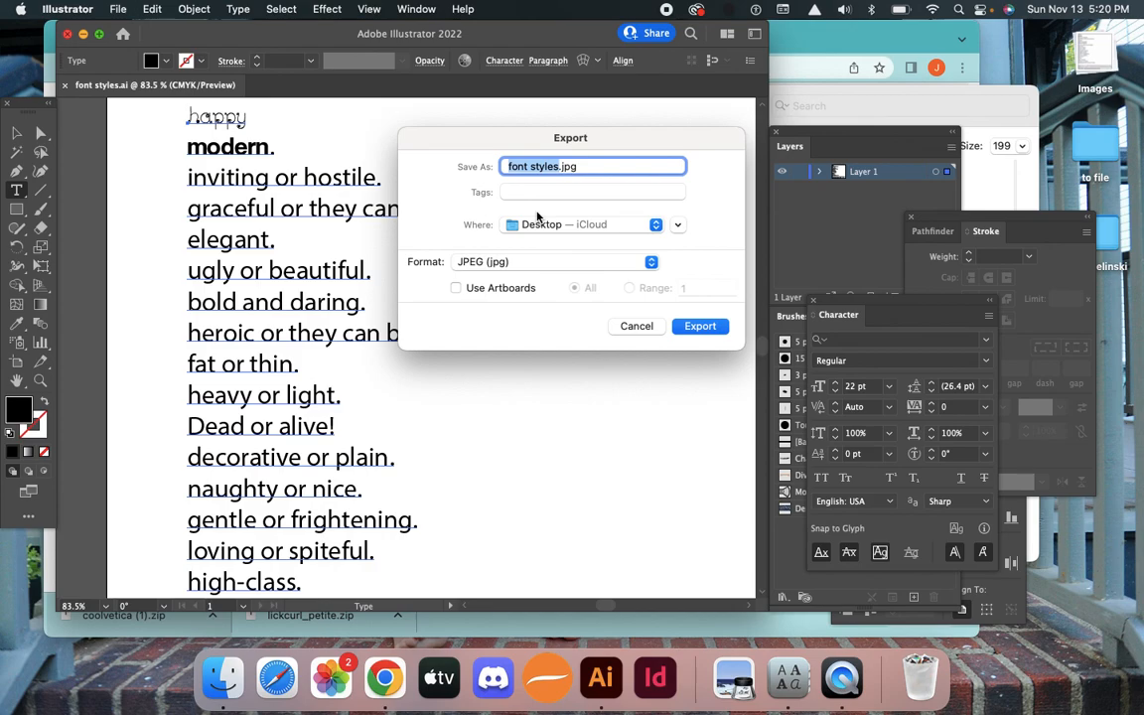
pyautogui.click(698, 326)
pyautogui.click(640, 332)
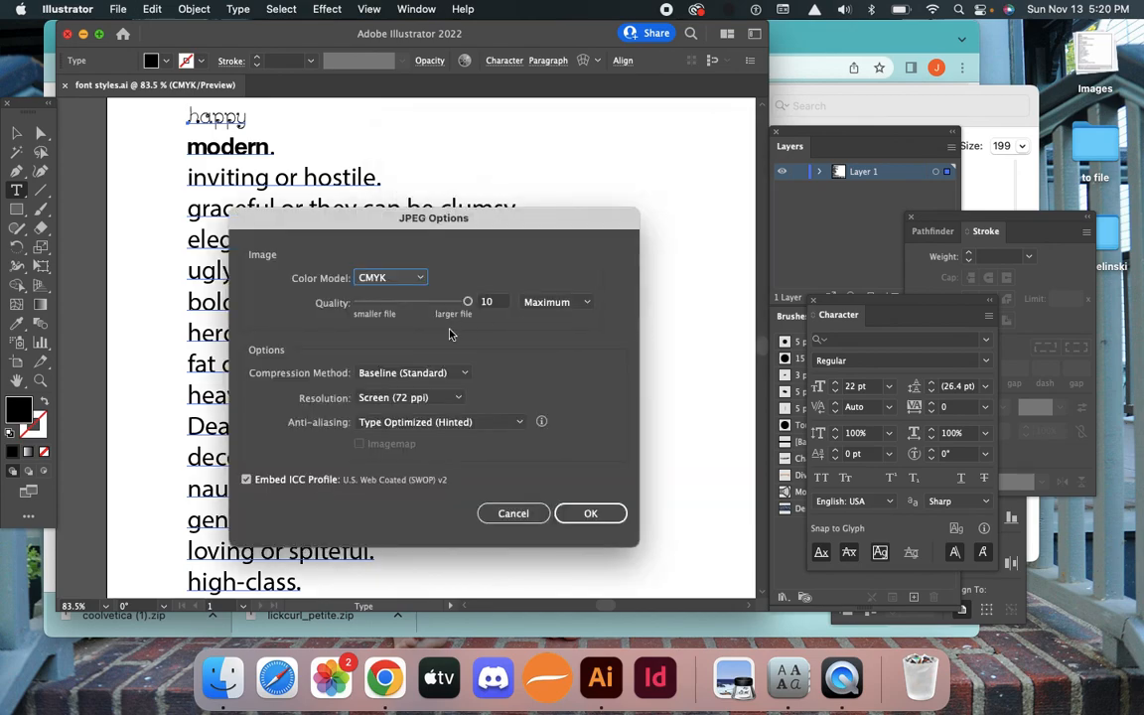
pyautogui.click(459, 399)
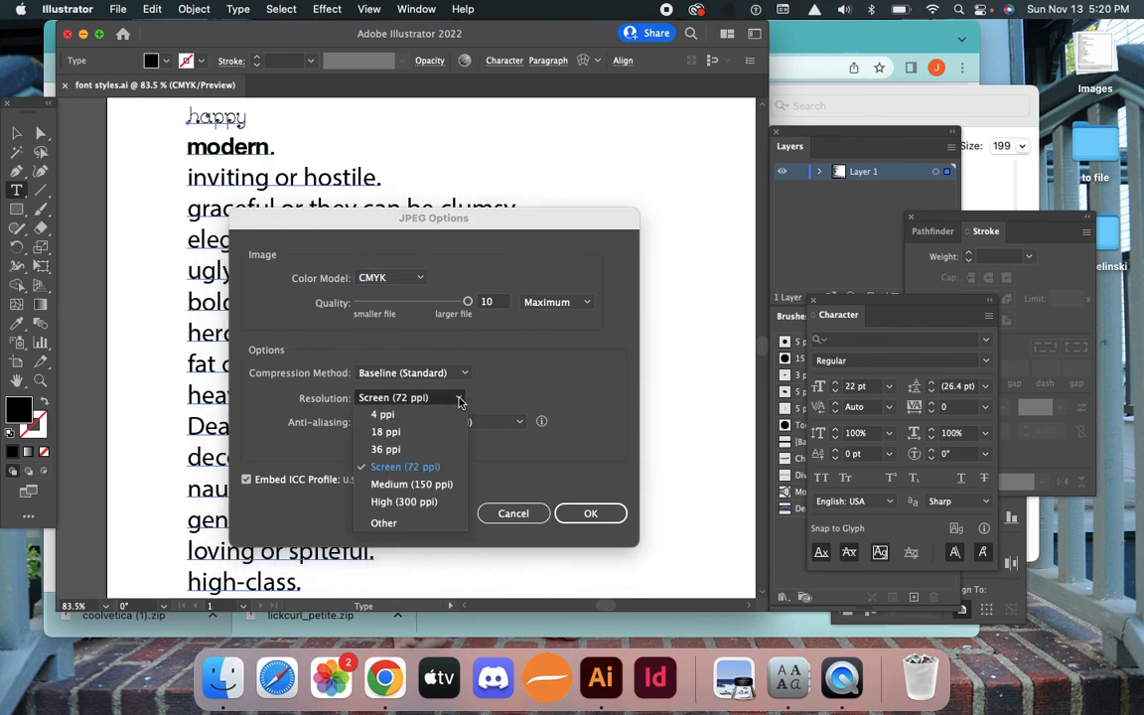
pyautogui.click(432, 504)
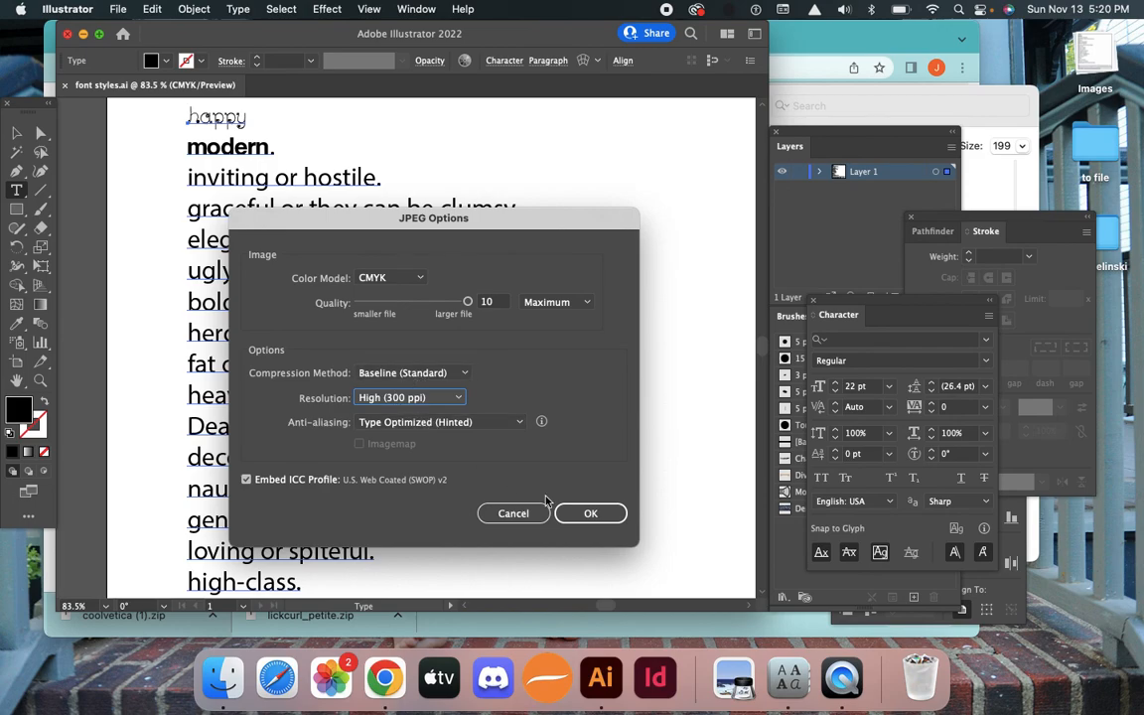
pyautogui.click(590, 513)
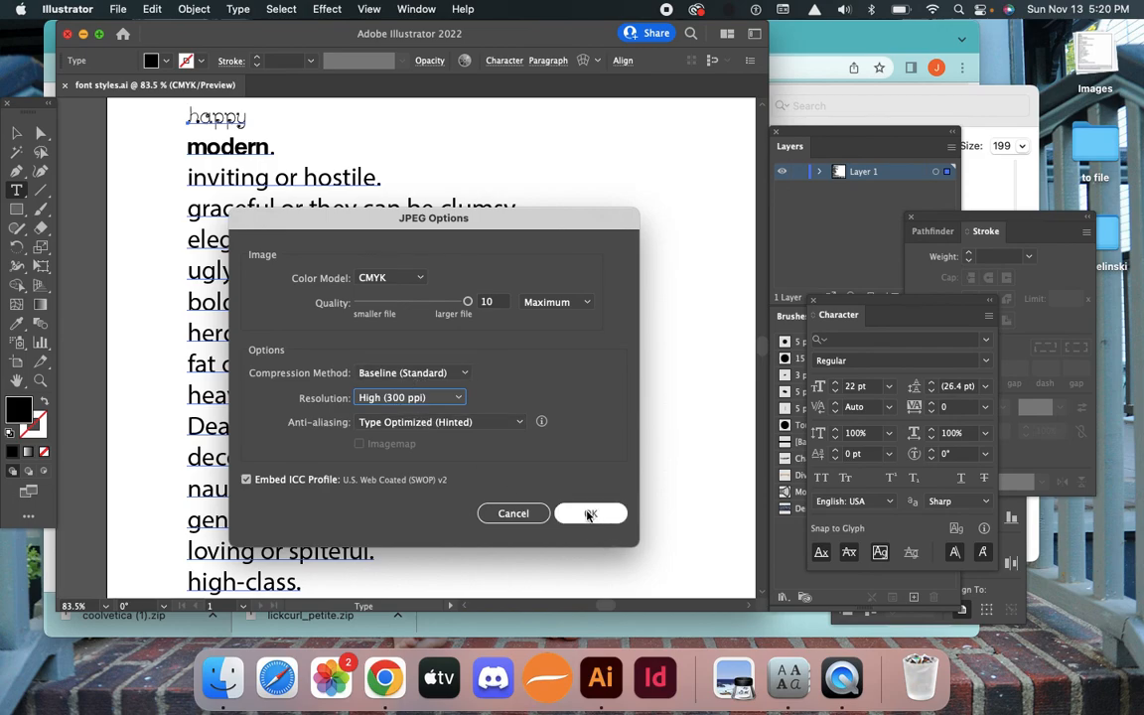
# Finish the JPEG export at High (300 ppi), and close the Illustrator, font library and Downloads windows and the dafont.com page
pyautogui.click(589, 513)
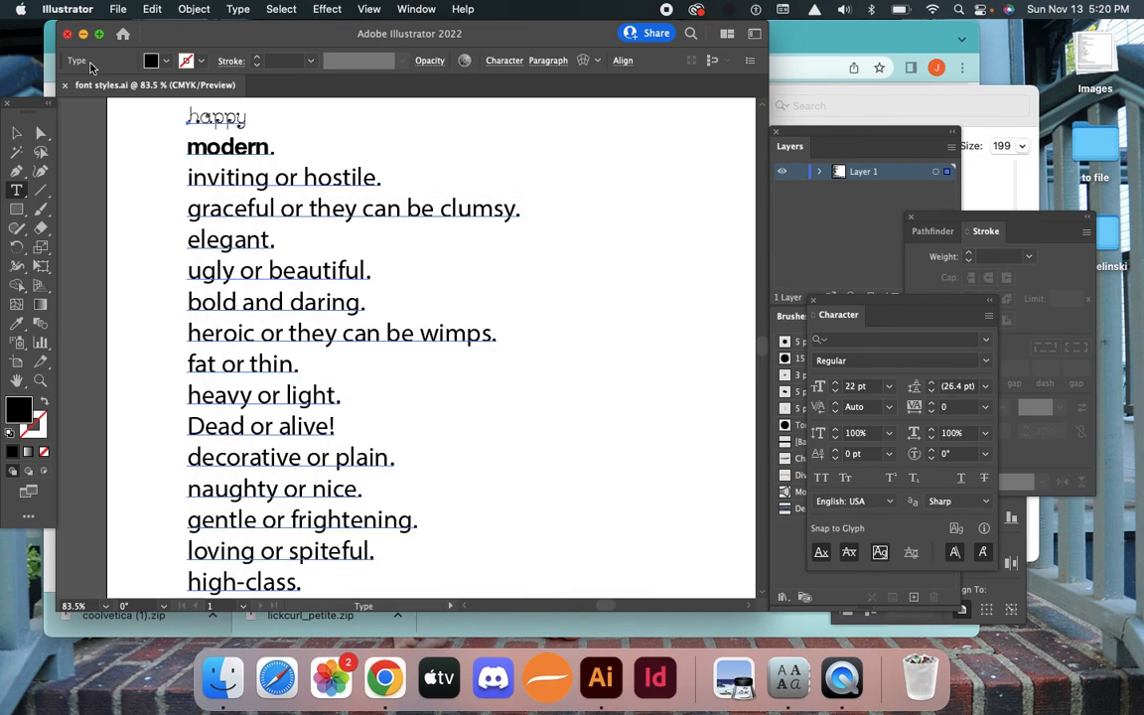
pyautogui.click(68, 35)
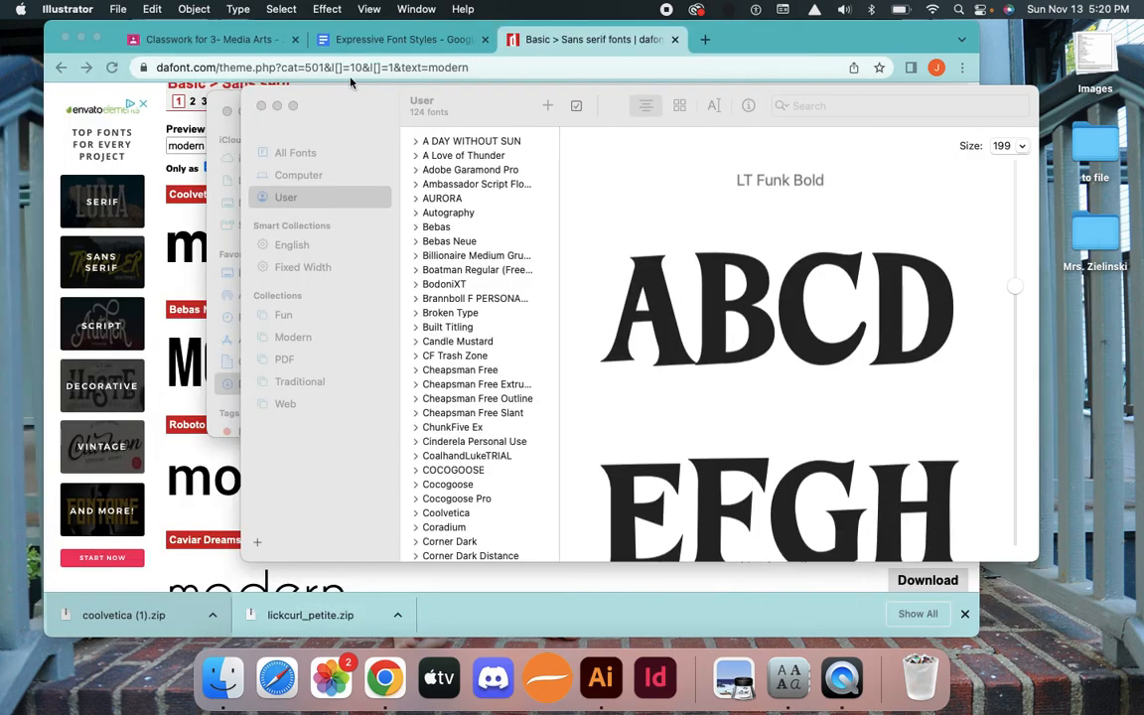
pyautogui.click(262, 105)
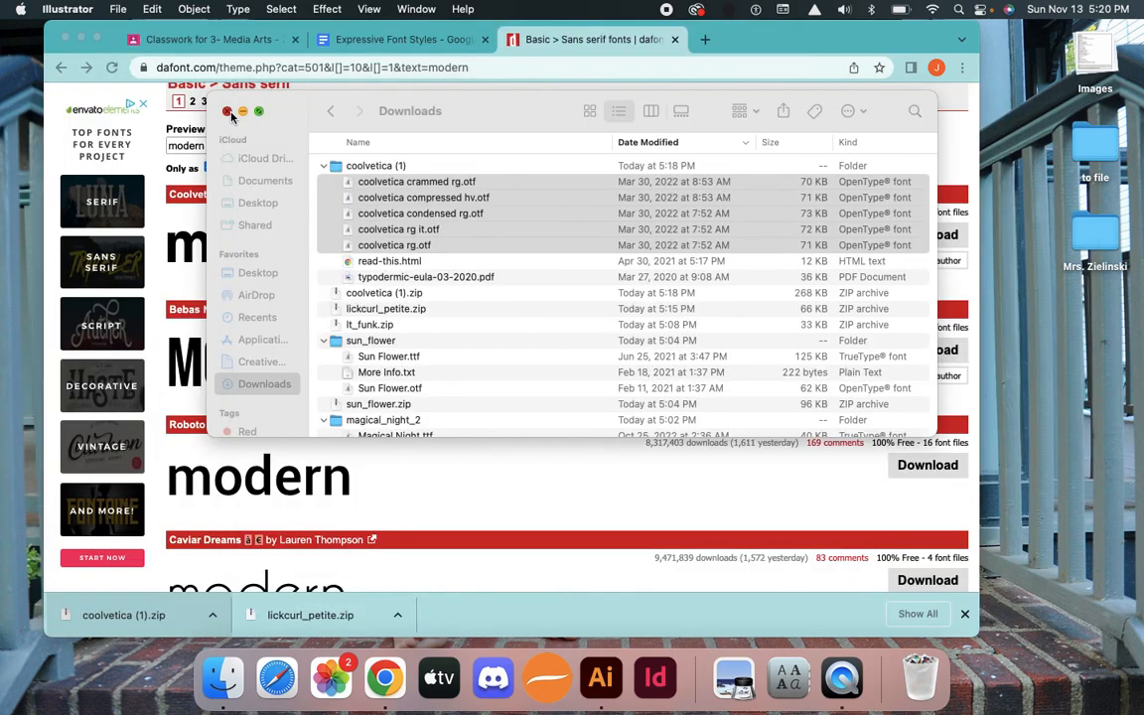
pyautogui.click(228, 111)
pyautogui.click(672, 40)
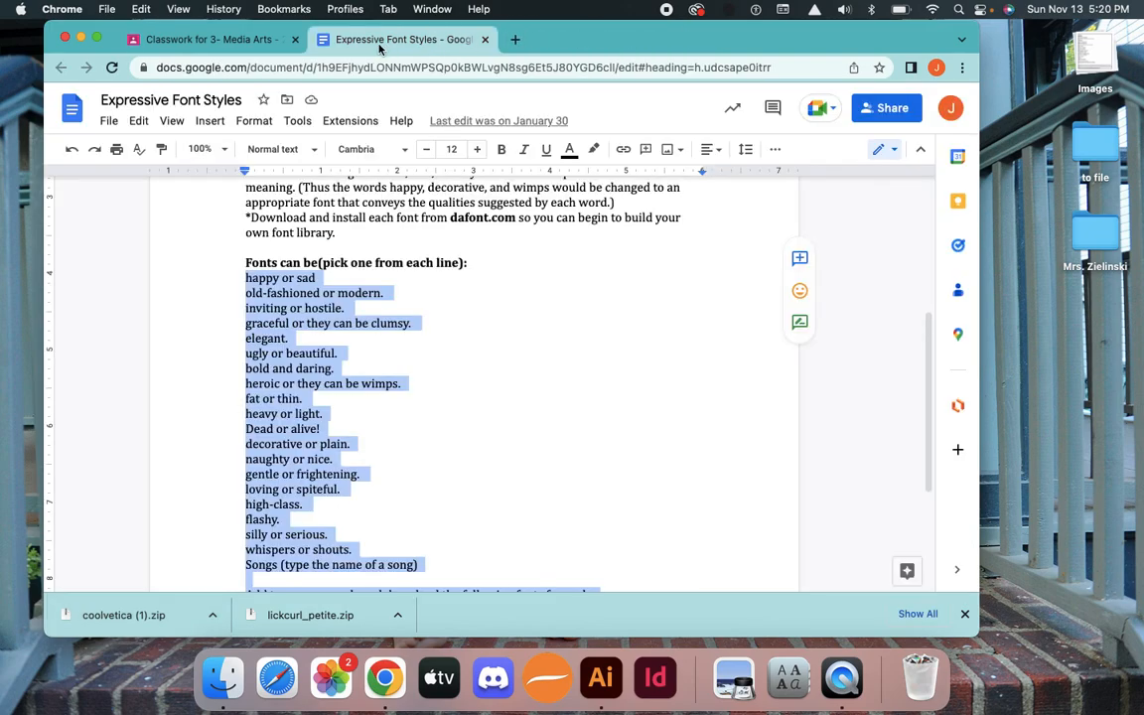
# Switch to the Google Classroom page and review the Font Styles assignment's instructions down to its attachments
pyautogui.click(301, 41)
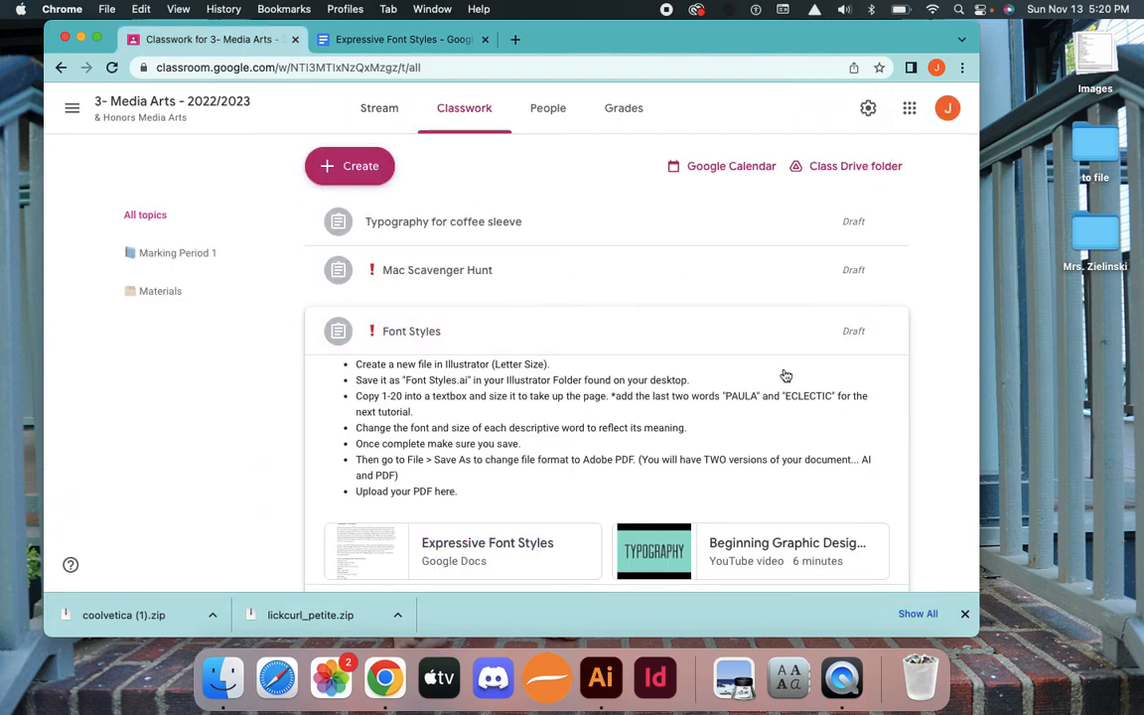
pyautogui.scroll(-2, 785, 376)
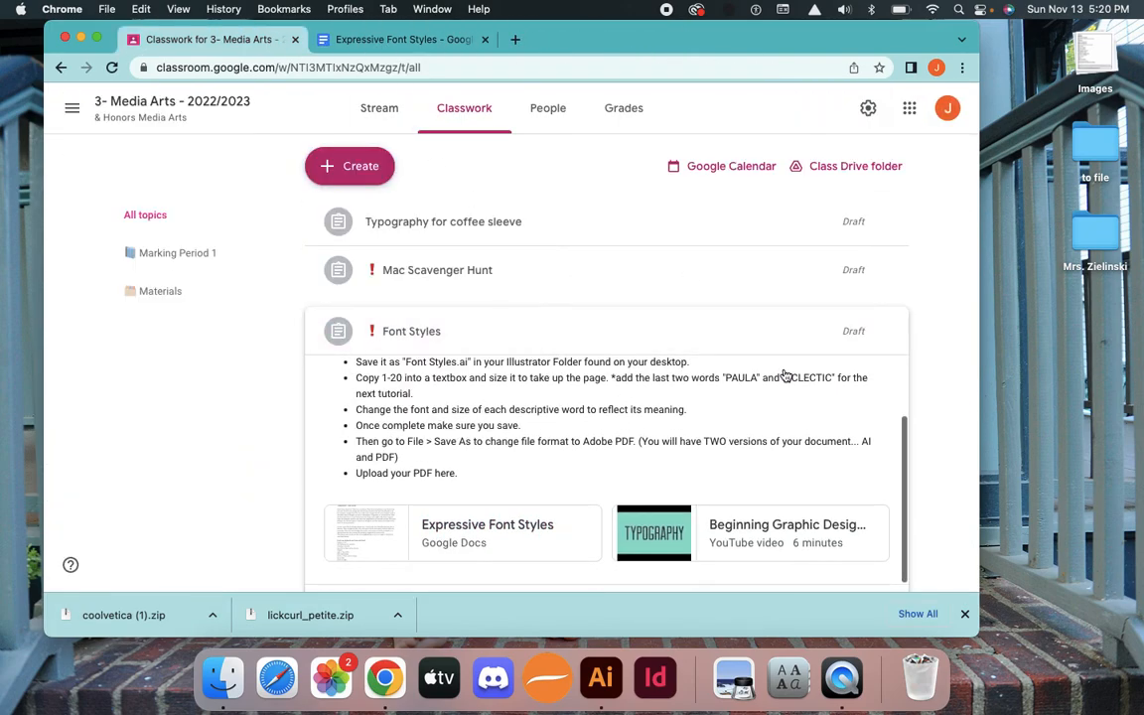
# Expand the Images stack on the desktop and open the exported "font styles.jpg" for viewing
pyautogui.click(1090, 59)
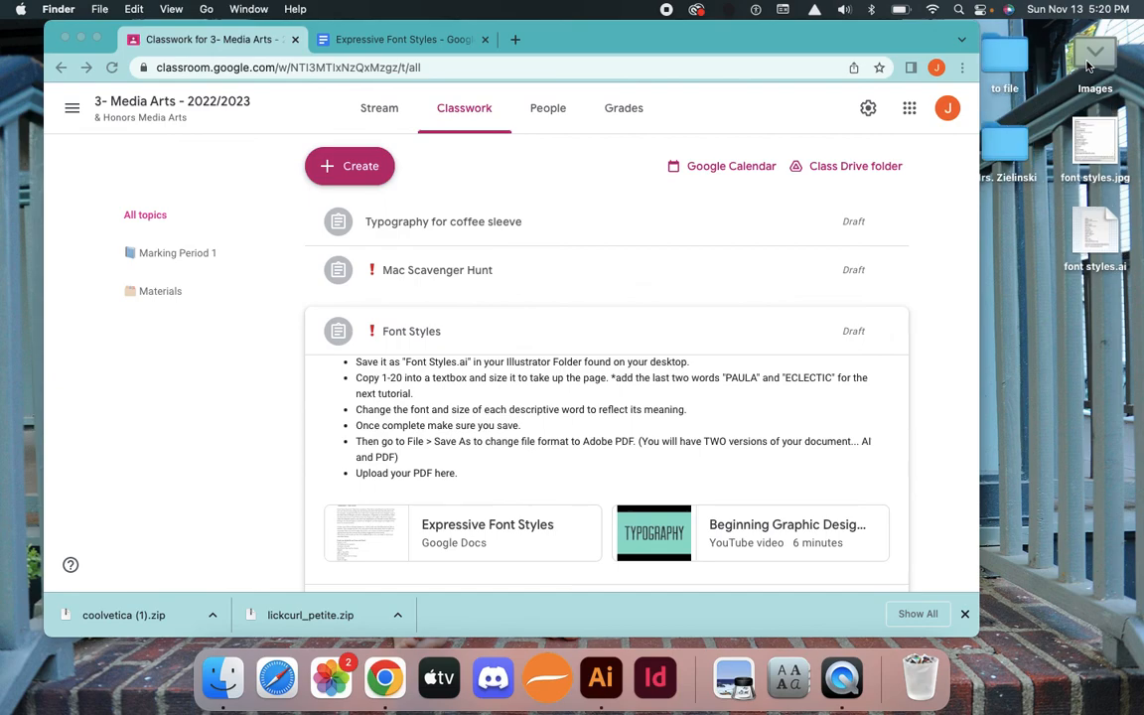
pyautogui.click(1095, 151)
pyautogui.doubleClick(1097, 149)
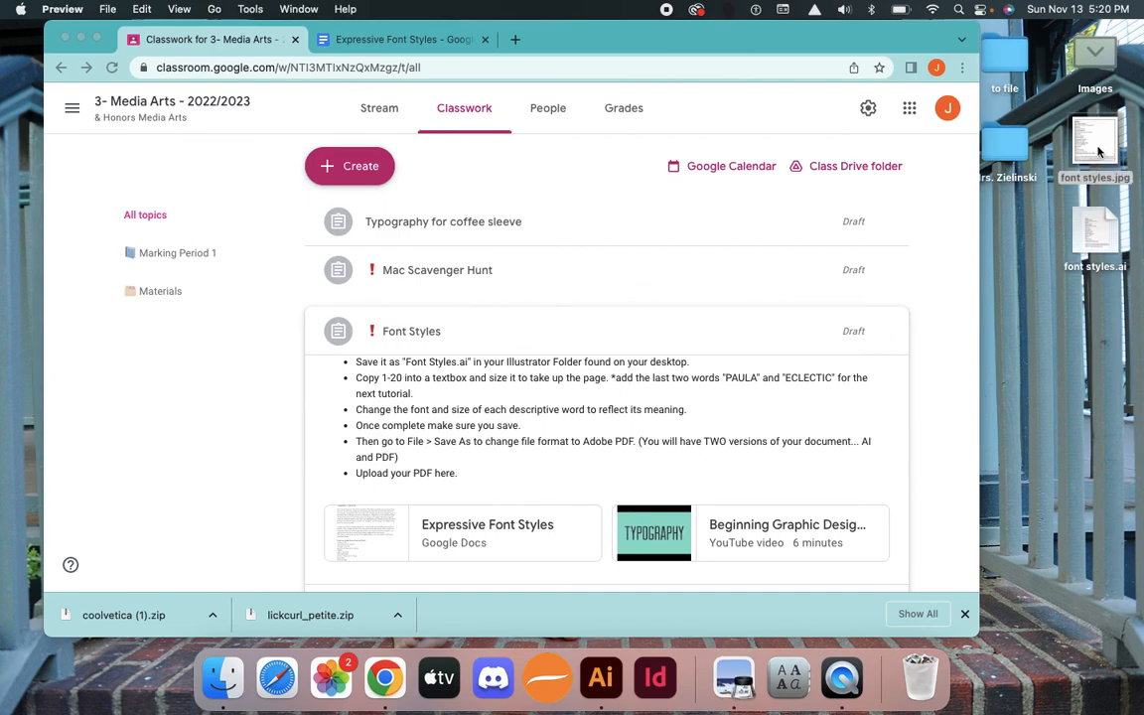